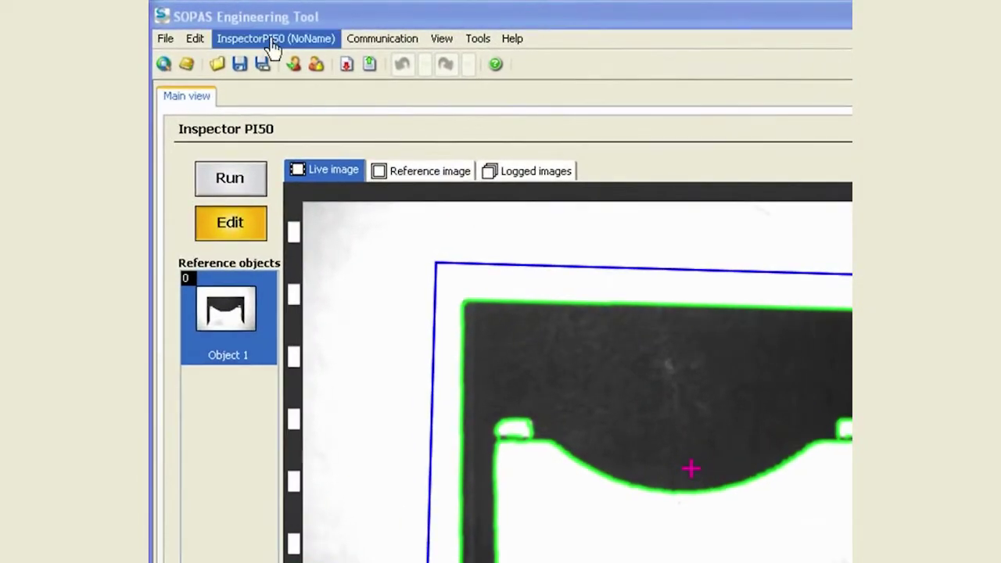
Step: Open the InspectorPI50 (NoName) device menu in SOPAS
left_click(272, 41)
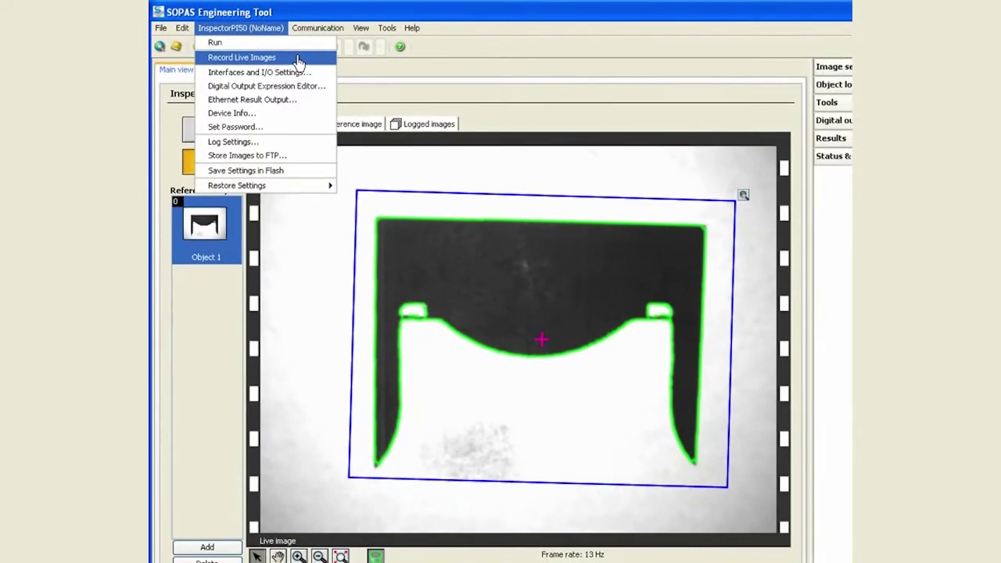
Step: Record live images into a new Desktop folder named Test, then stop recording
left_click(298, 58)
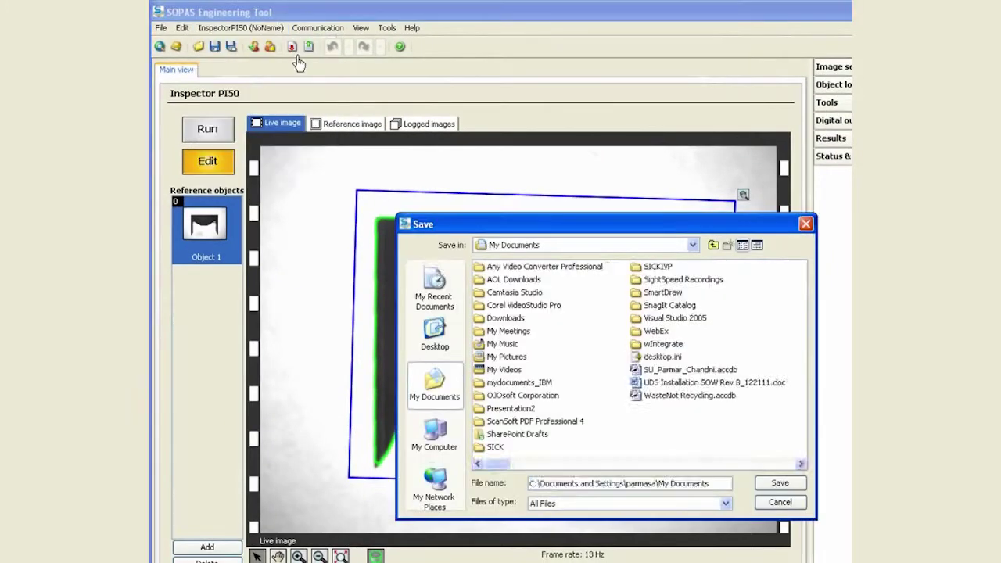
left_click(448, 335)
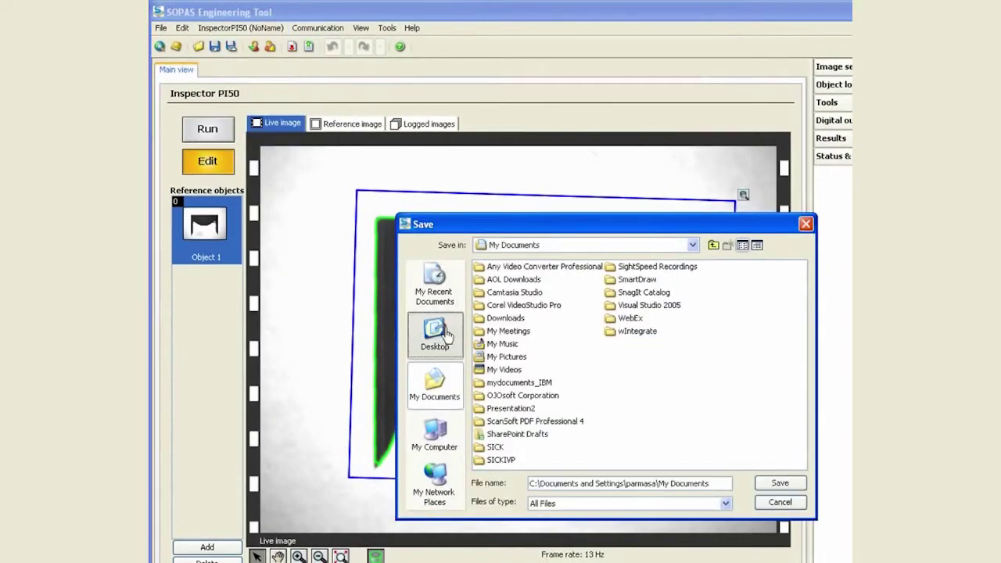
left_click(727, 245)
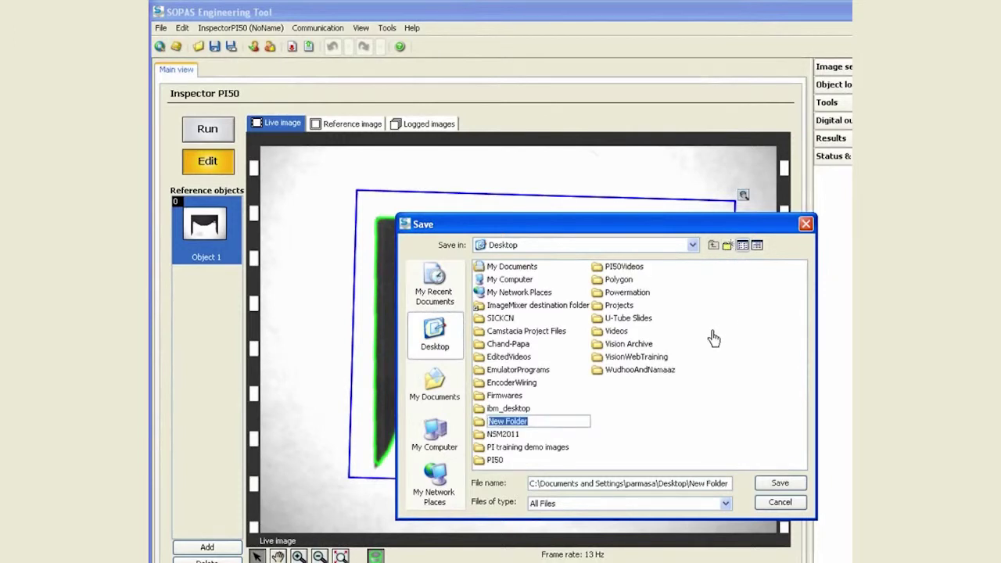
type("Test")
key("Return")
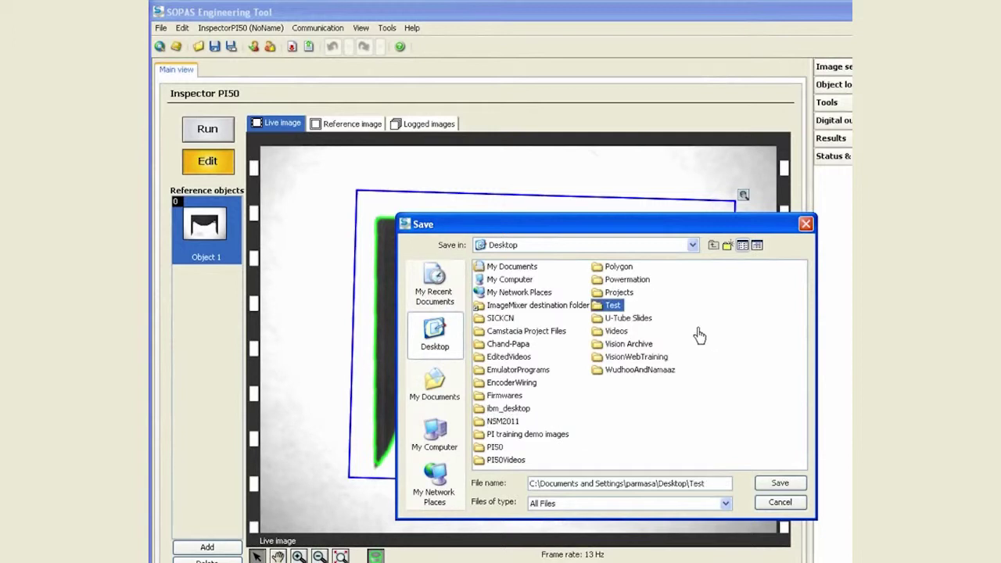
double_click(613, 306)
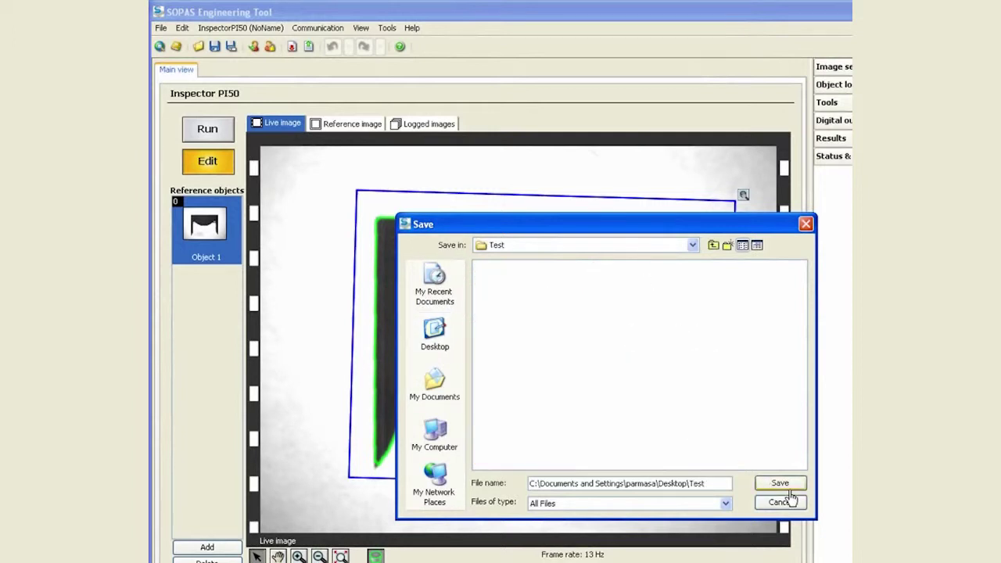
left_click(791, 487)
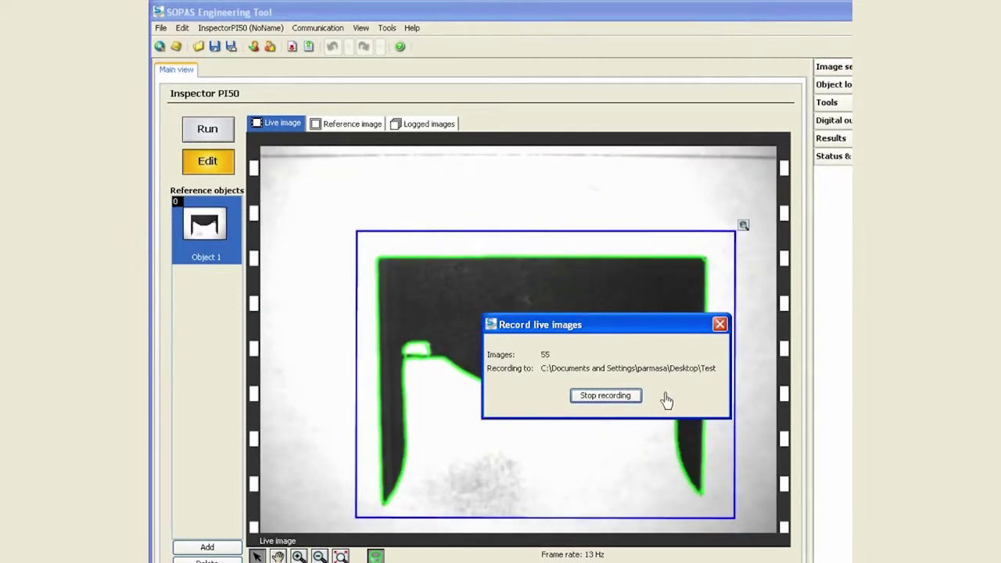
left_click(622, 396)
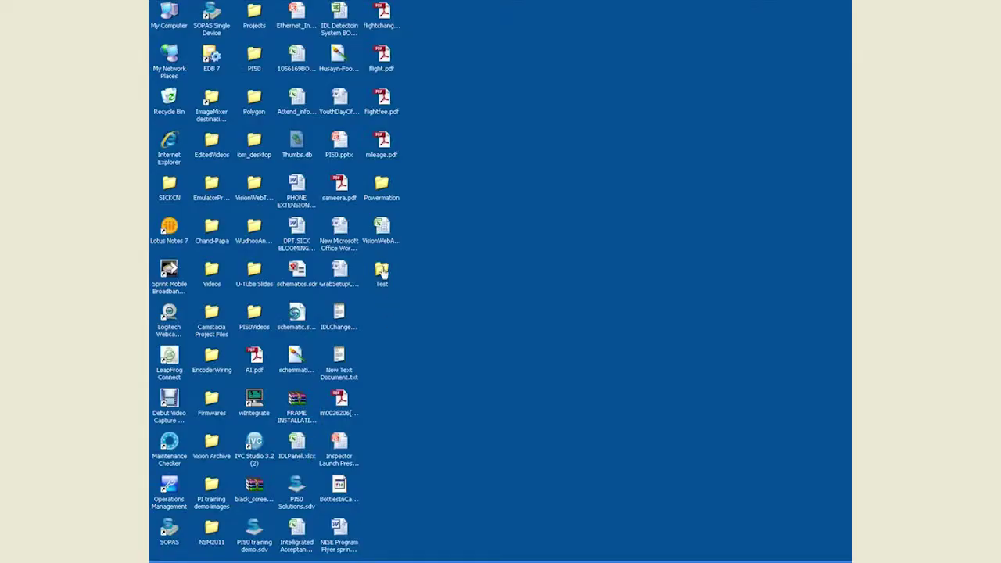
Step: Browse the Test folder's 65 recorded .bmp images as thumbnails in a maximized window
double_click(384, 272)
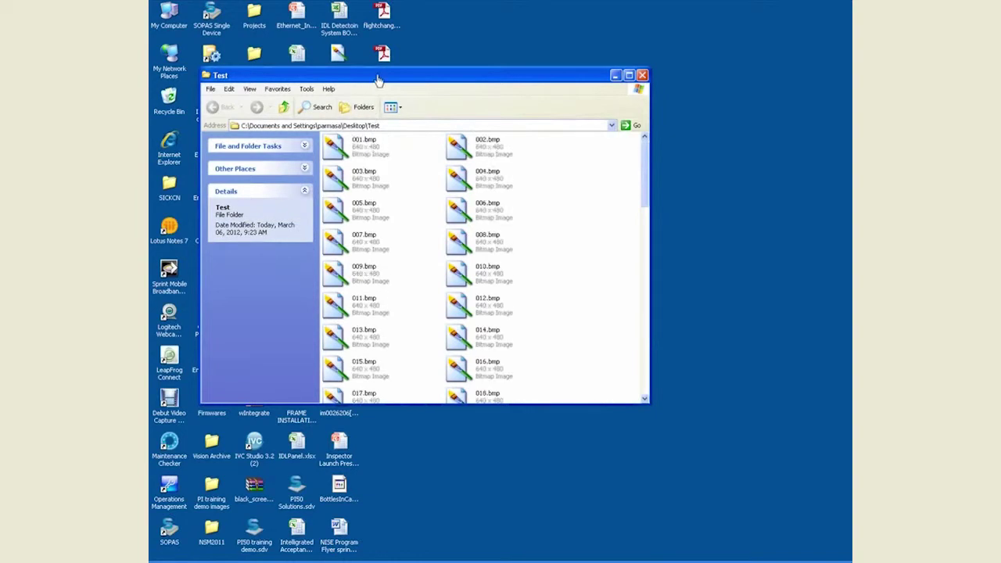
double_click(378, 80)
left_click(197, 21)
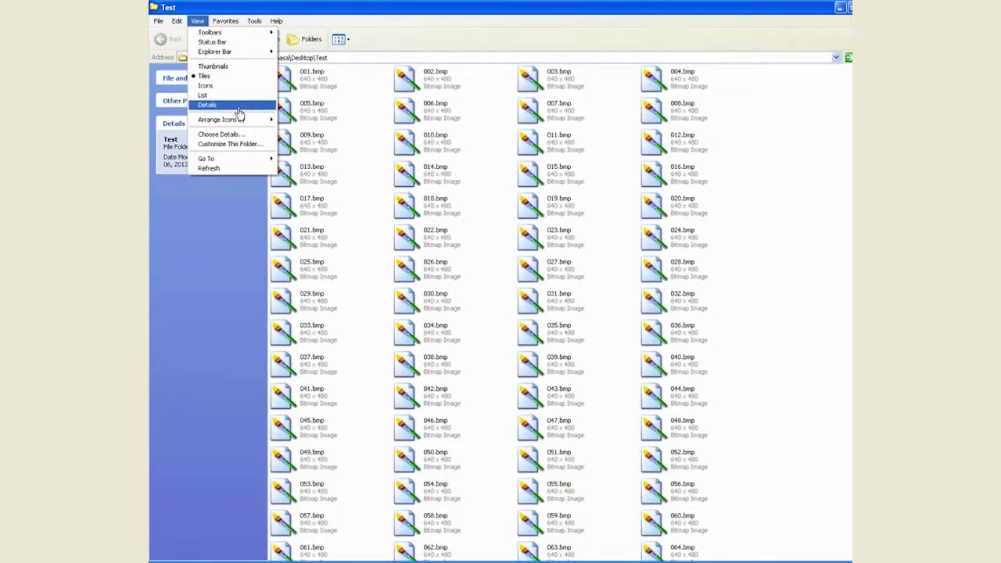
left_click(237, 66)
scroll(518, 245, "down", 5)
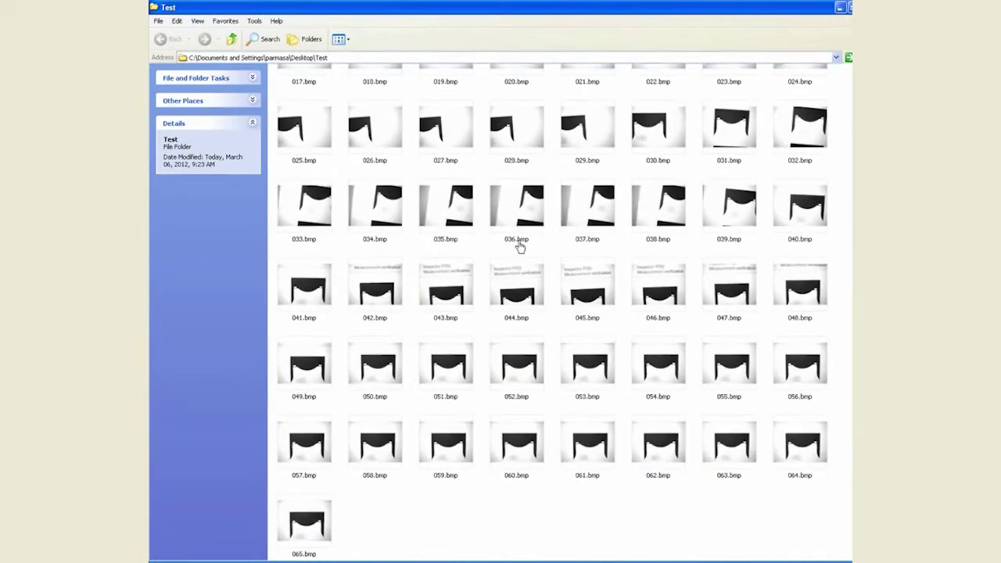
scroll(518, 246, "down", 3)
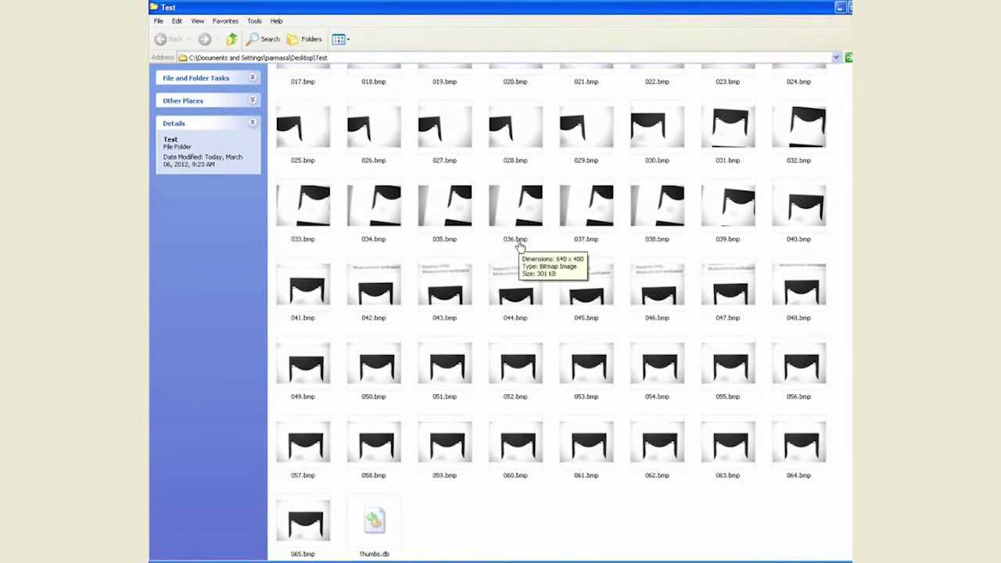
scroll(518, 245, "up", 3)
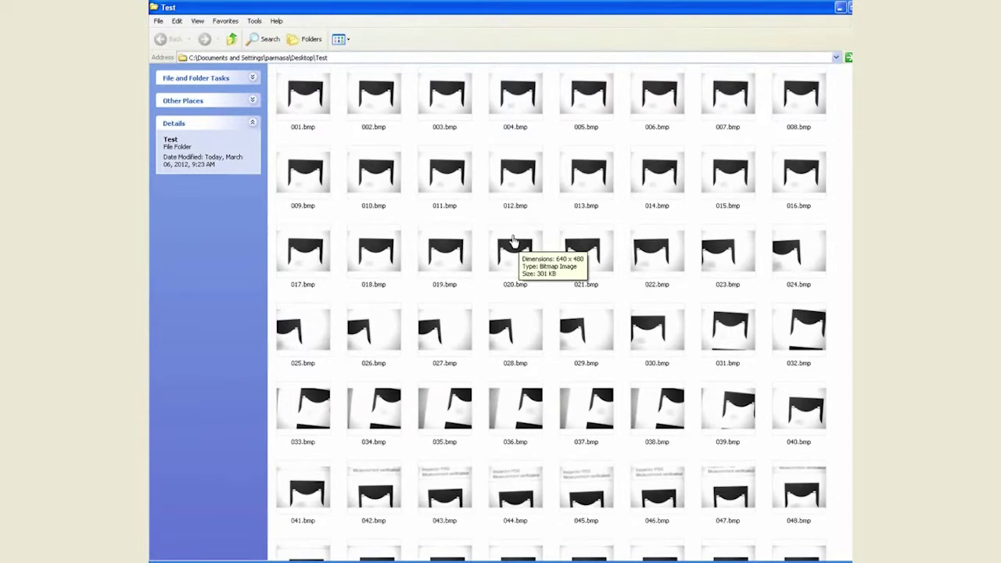
scroll(513, 241, "down", 3)
scroll(514, 241, "up", 3)
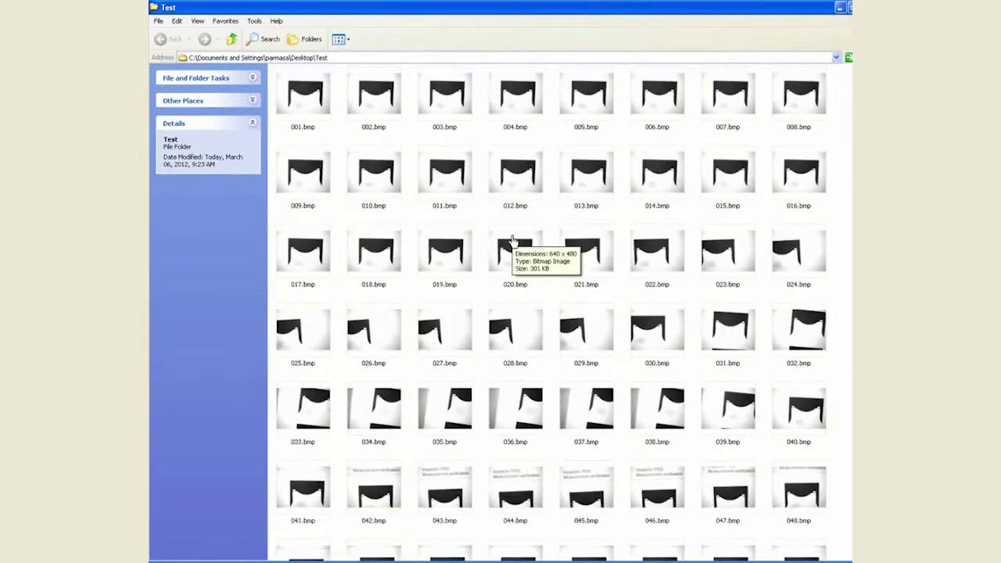
scroll(513, 241, "down", 3)
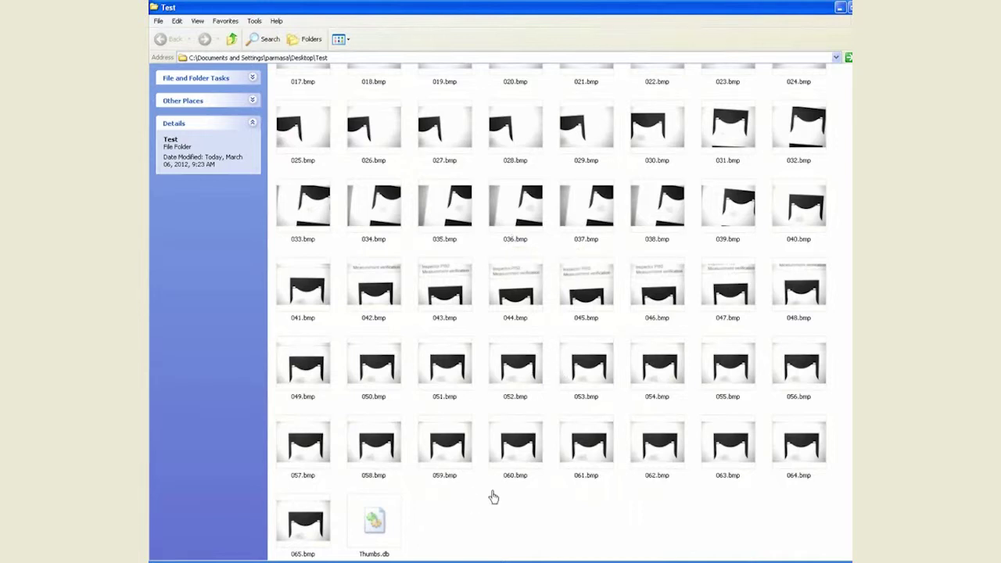
left_click(538, 557)
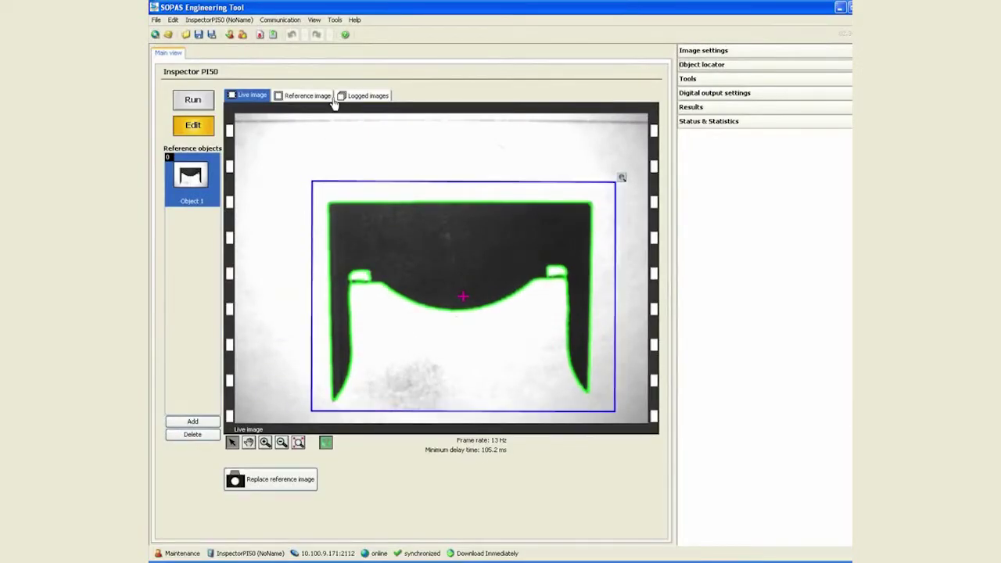
Step: Show logged image 1 of 30 under the Logged images tab
left_click(370, 100)
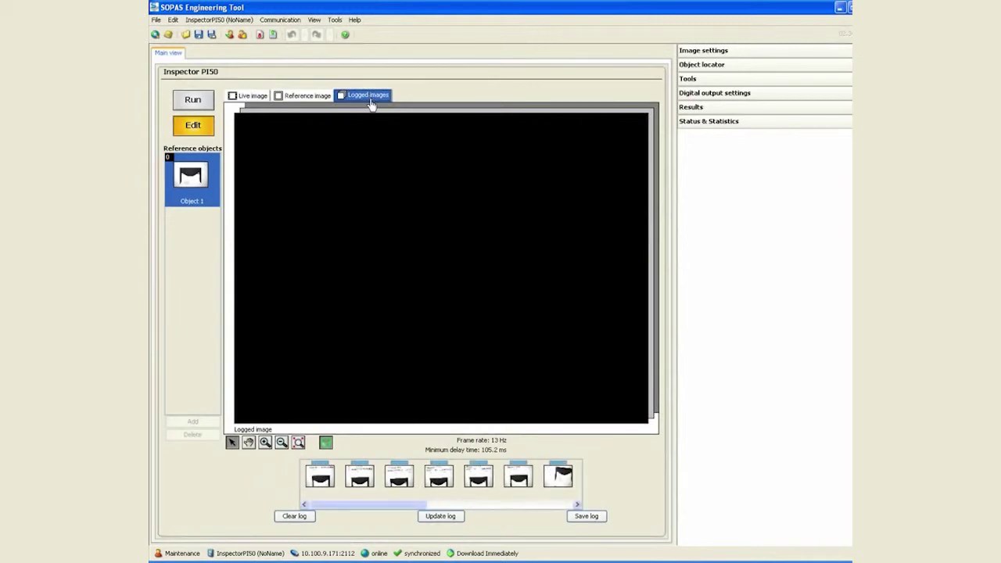
left_click(321, 479)
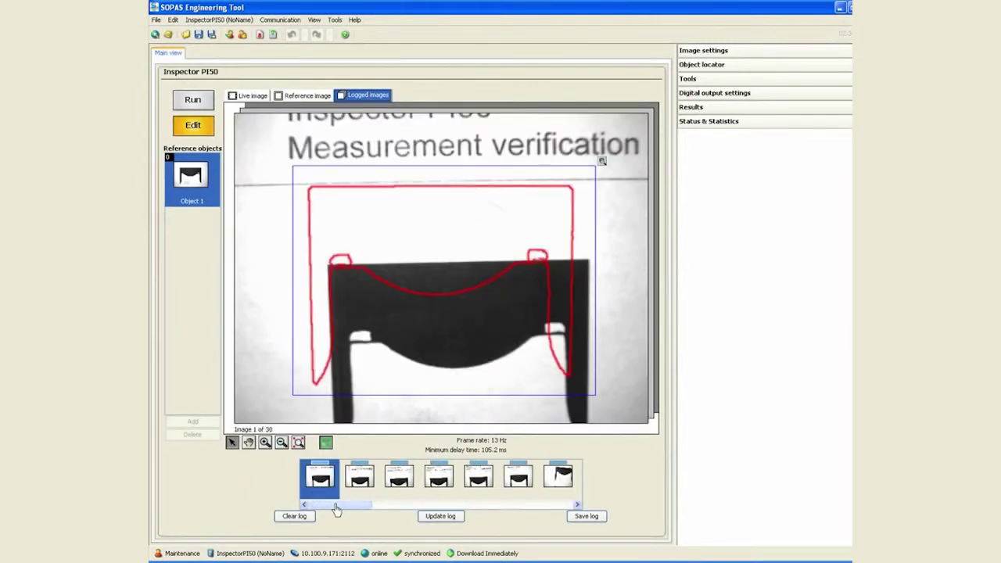
left_click_drag(336, 506, 478, 509)
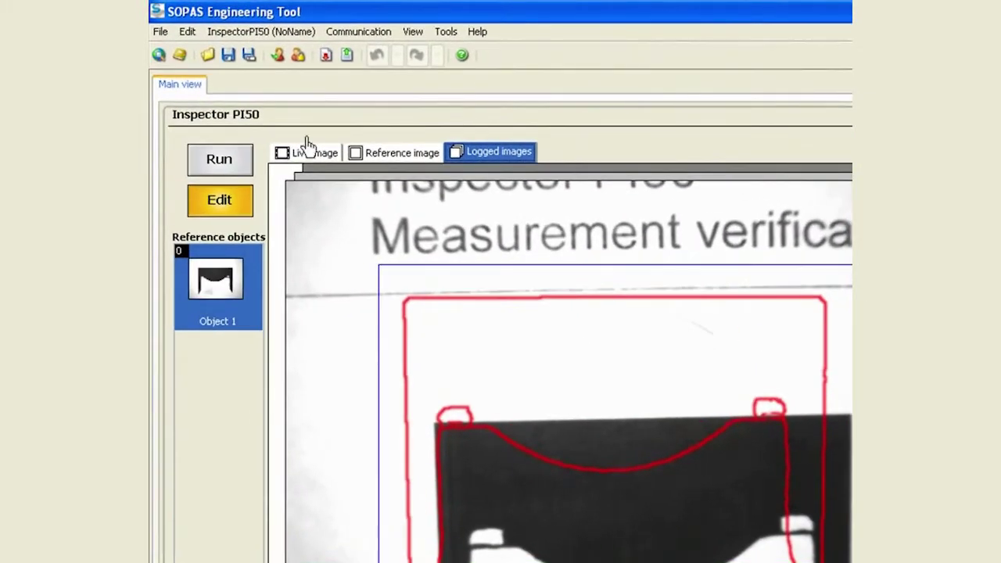
Step: Set Log Settings to log All images, then switch back to the Live image tab
left_click(257, 35)
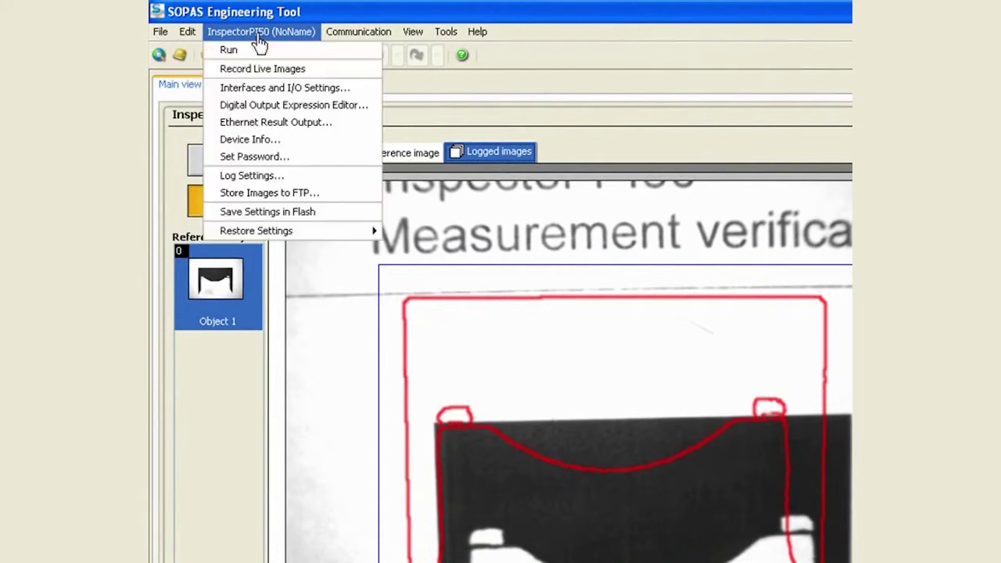
left_click(279, 177)
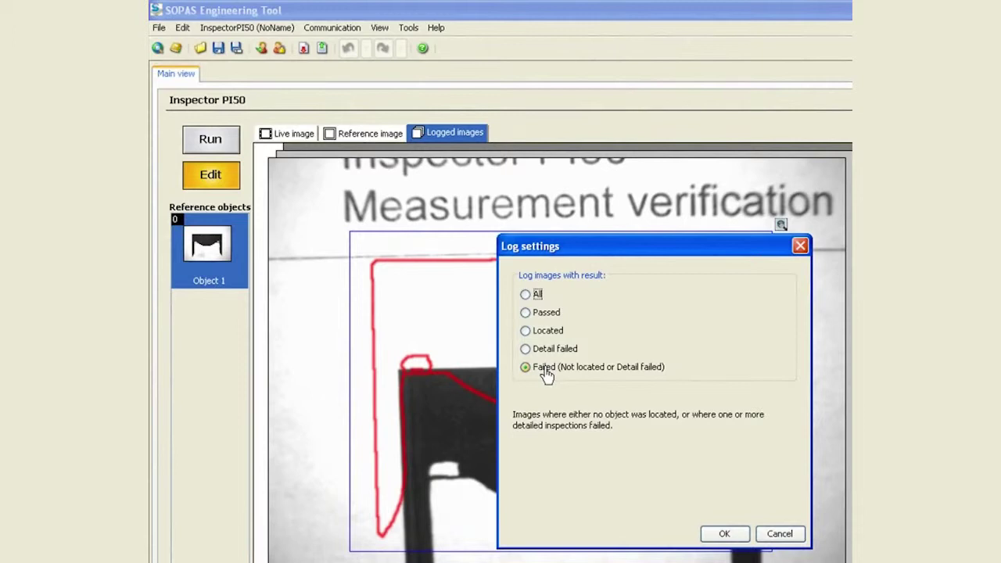
left_click(537, 301)
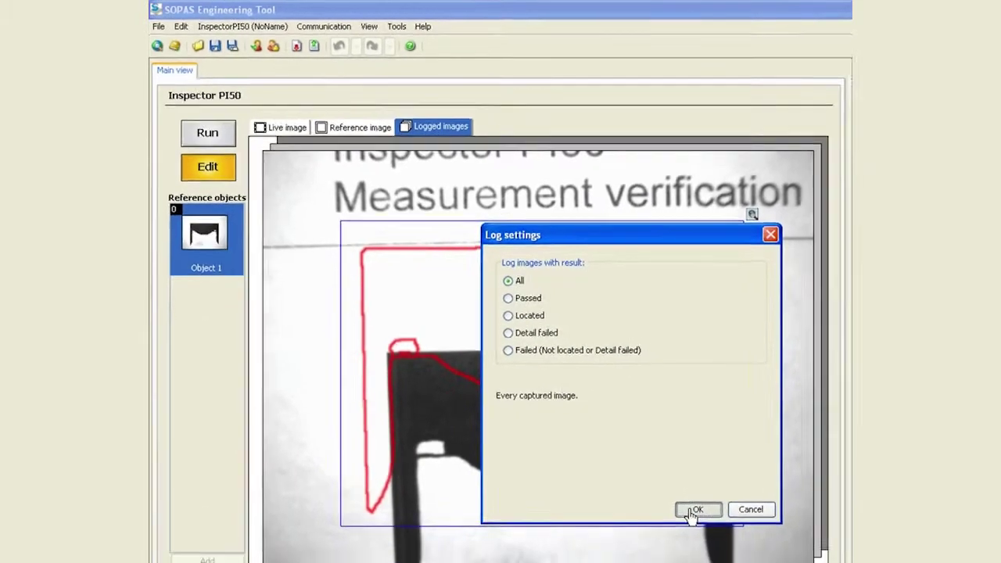
left_click(695, 510)
left_click(281, 126)
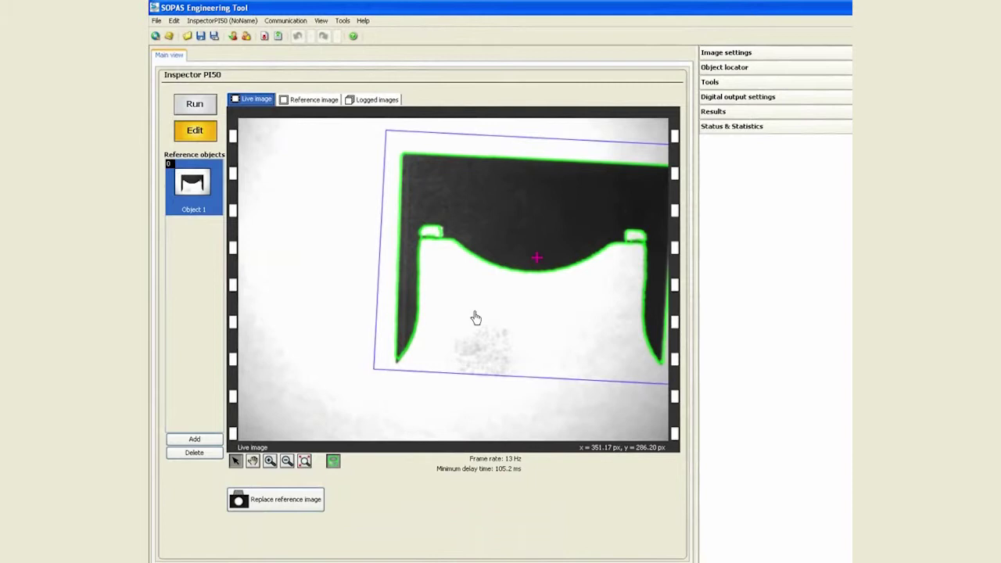
Step: Step through the logged image thumbnails from image 1 to image 20
left_click(396, 101)
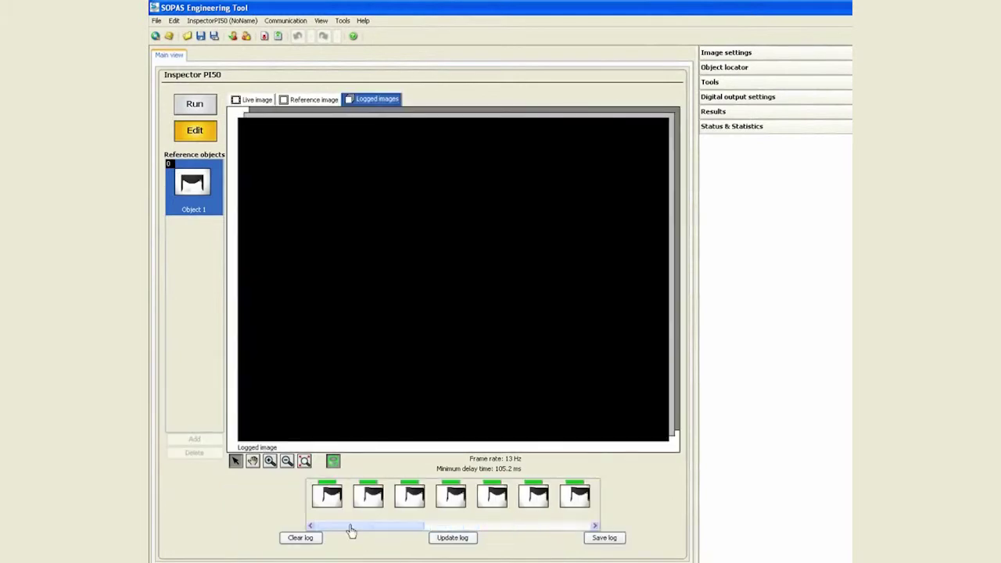
left_click(333, 499)
left_click(368, 500)
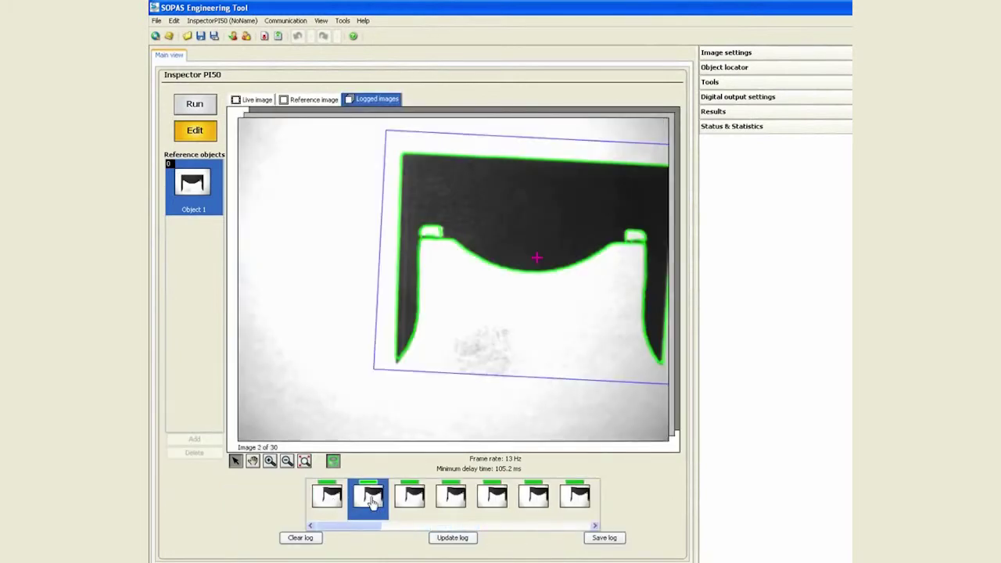
left_click(408, 502)
left_click(448, 500)
left_click_drag(372, 527, 452, 525)
left_click(434, 499)
left_click(470, 499)
left_click(513, 499)
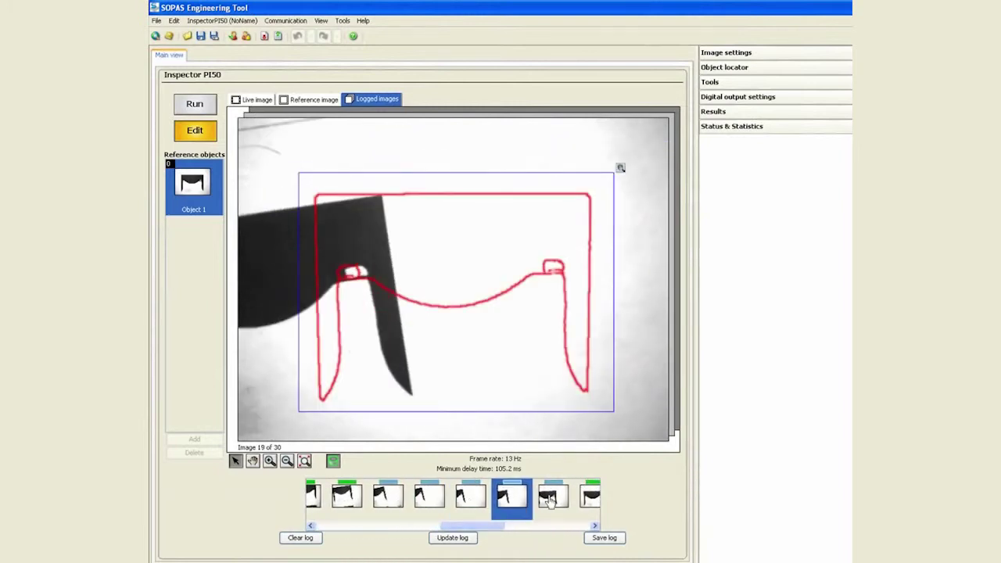
left_click(551, 499)
left_click_drag(552, 526, 337, 532)
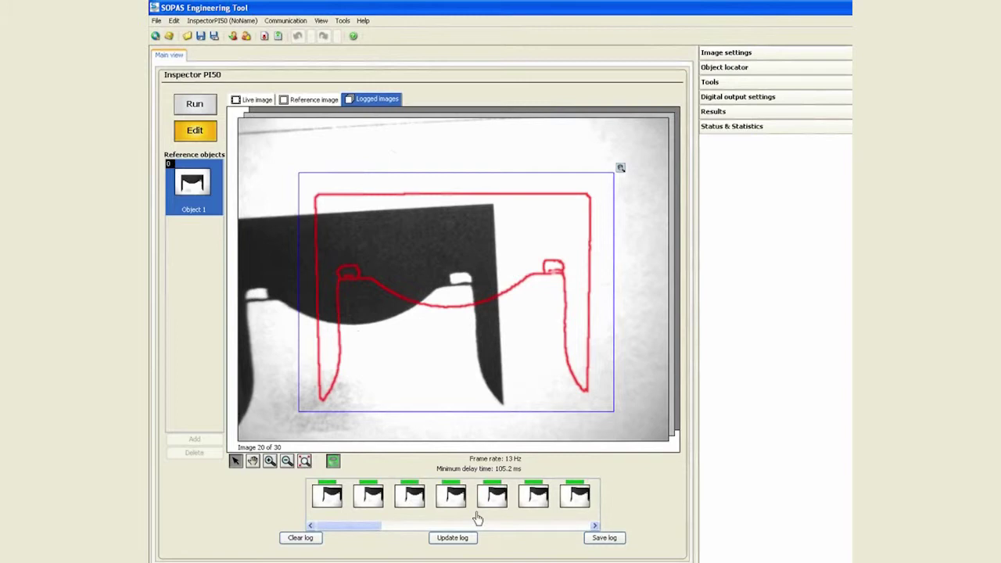
Step: Save the image log into a new Desktop folder named Test2
left_click(603, 538)
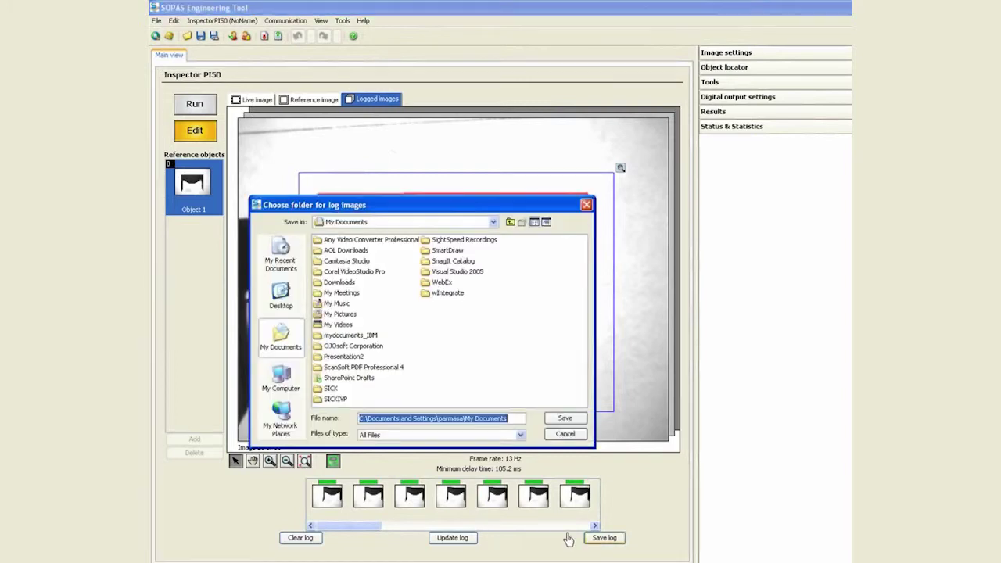
left_click(280, 298)
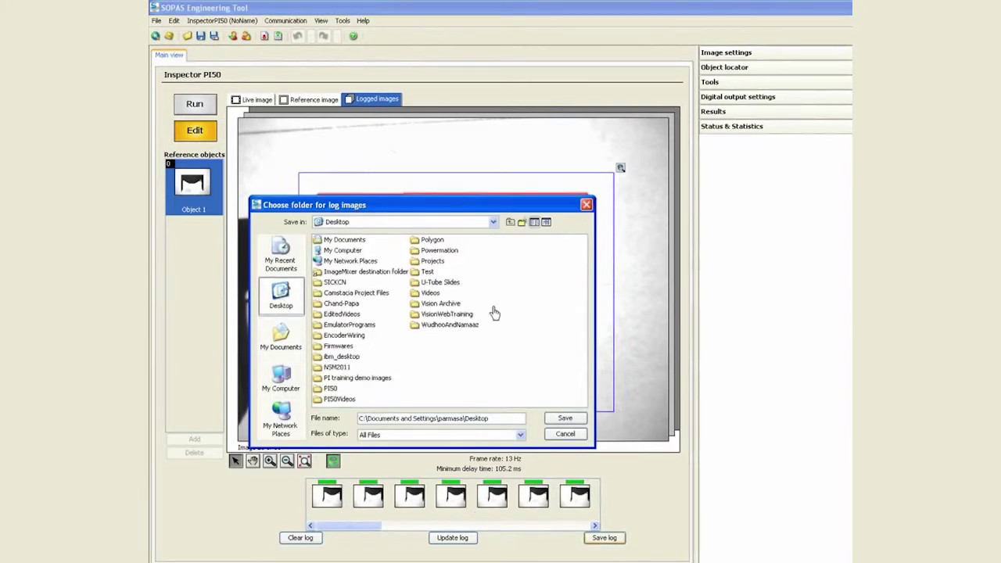
left_click(522, 225)
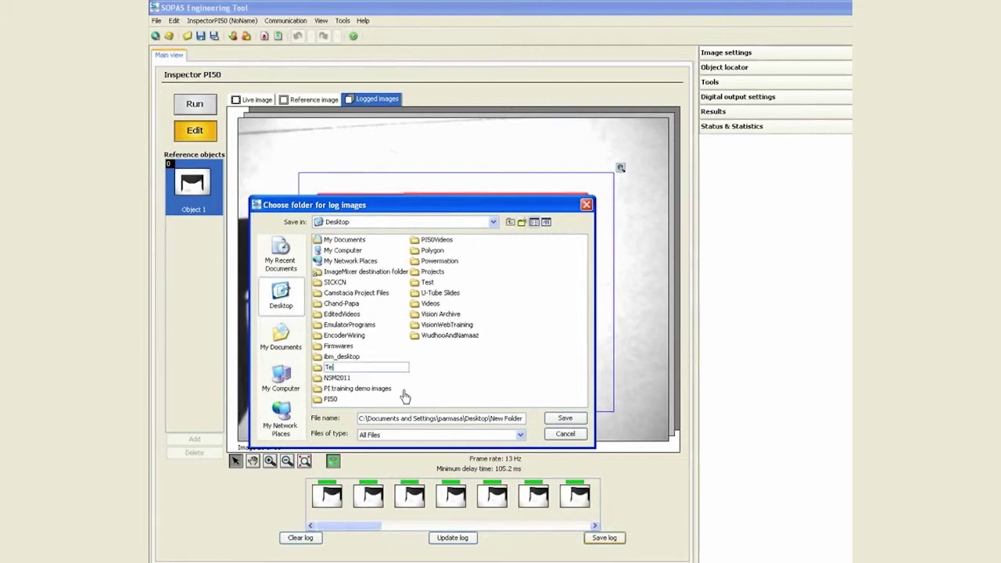
key("Return")
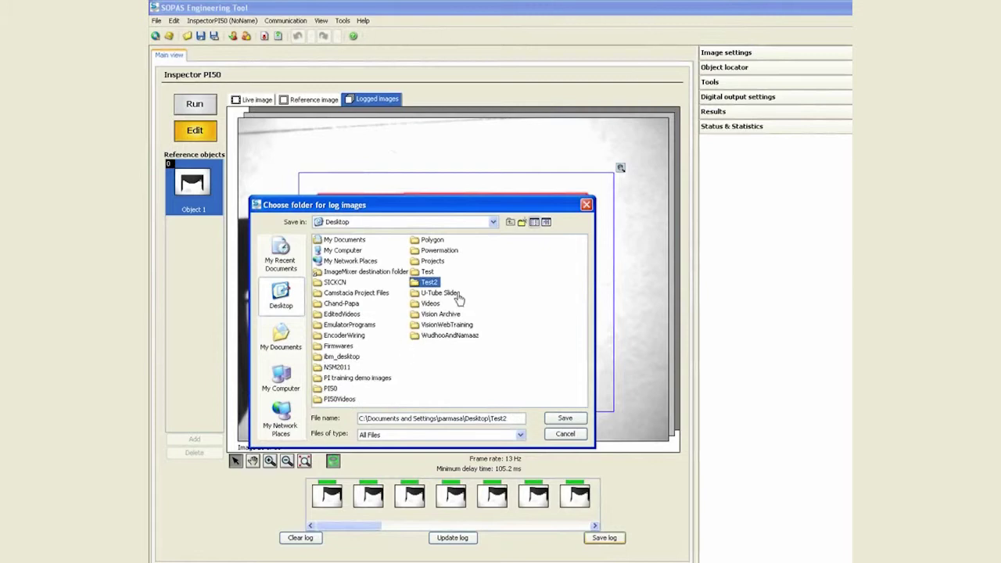
double_click(431, 284)
left_click(563, 418)
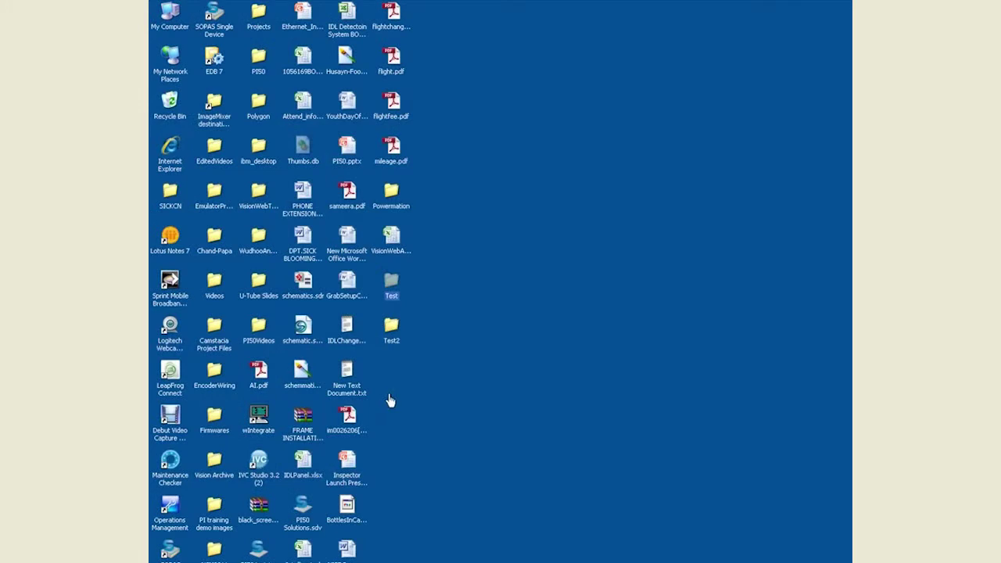
Step: Open Test2 maximized and enter its LogImagesWithoutGraphics folder
double_click(391, 335)
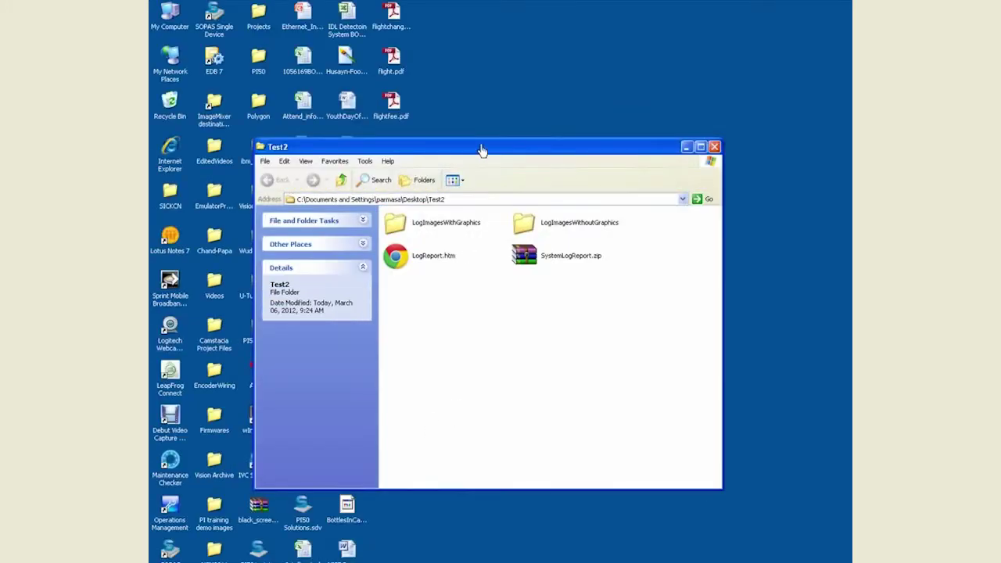
double_click(482, 150)
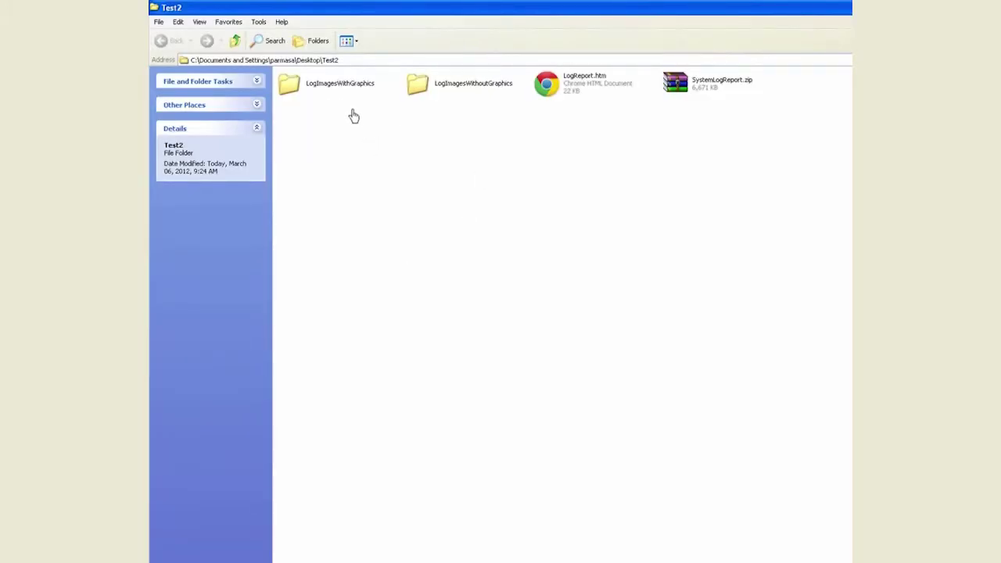
double_click(443, 91)
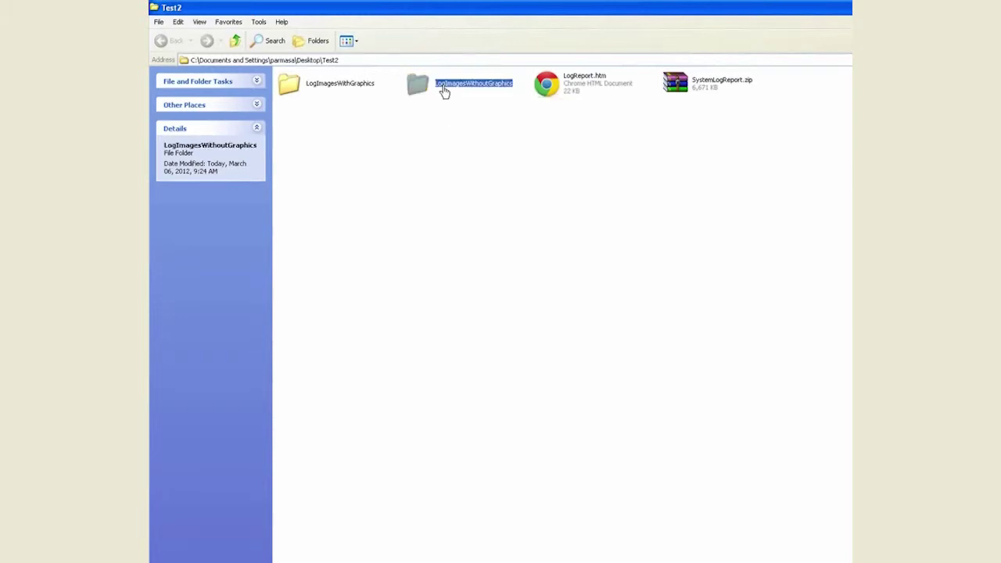
Step: Check details of imageLog_1 through imageLog_7, 14 and 15, then return to Test2
left_click(399, 109)
left_click(457, 105)
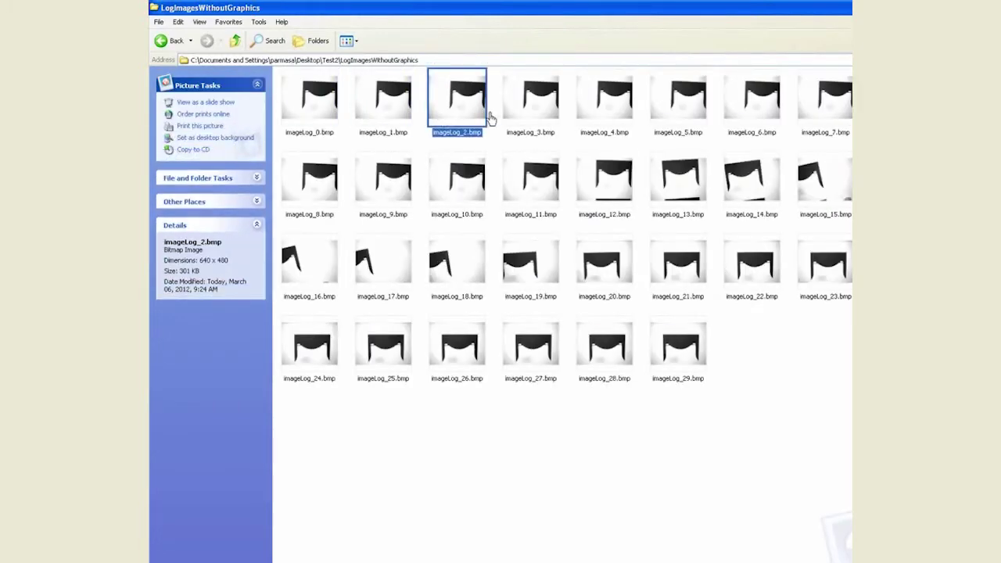
left_click(532, 106)
left_click(606, 106)
left_click(679, 106)
left_click(753, 110)
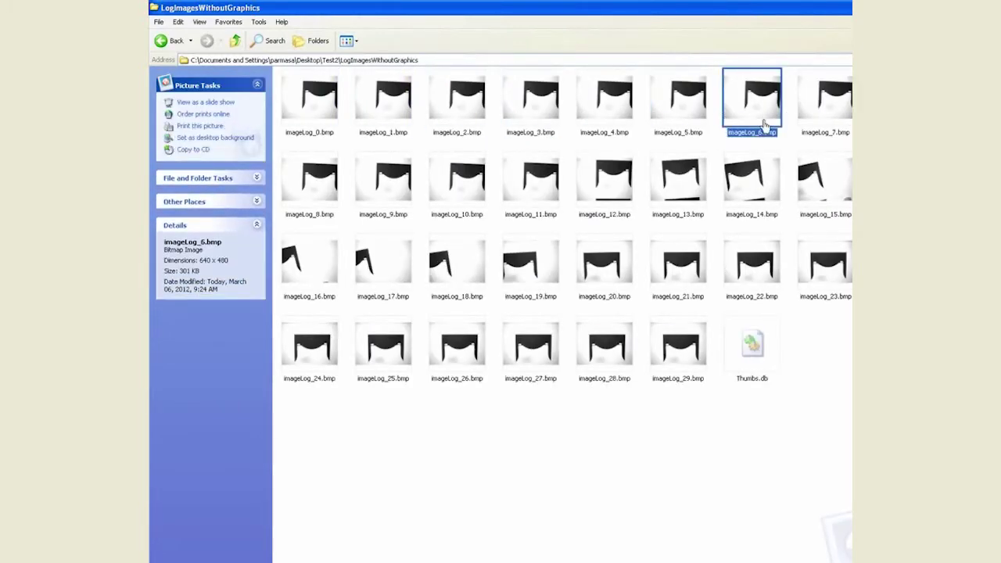
left_click(837, 125)
left_click(826, 189)
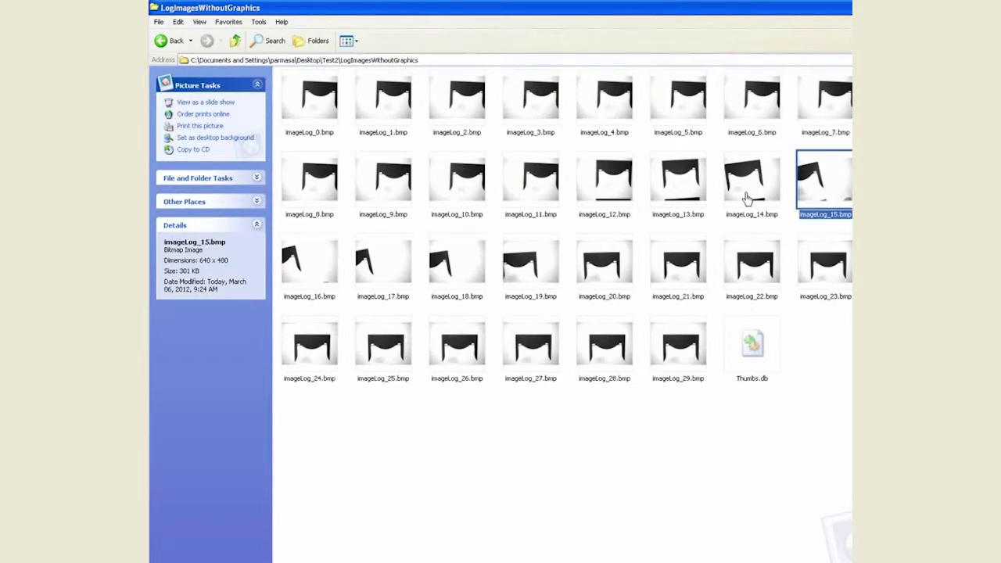
left_click(748, 197)
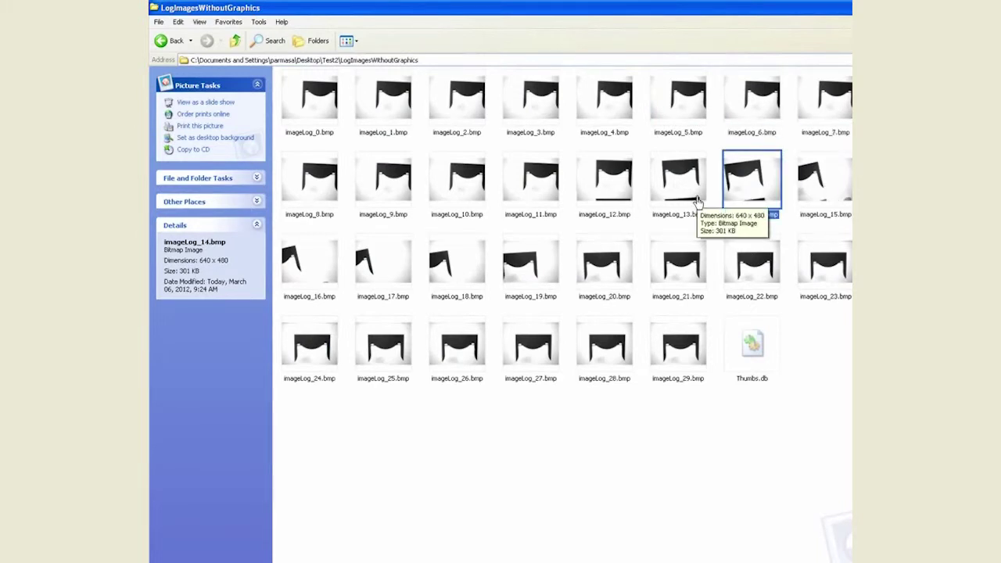
left_click(164, 41)
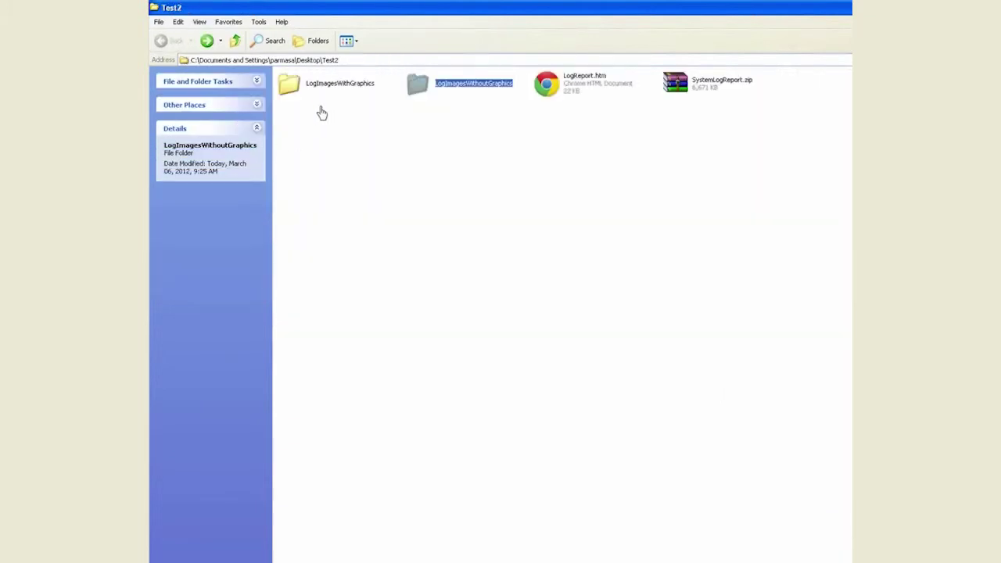
Step: Preview imageLog_19 and imageLog_2 from LogImagesWithGraphics, then return to Test2
double_click(324, 94)
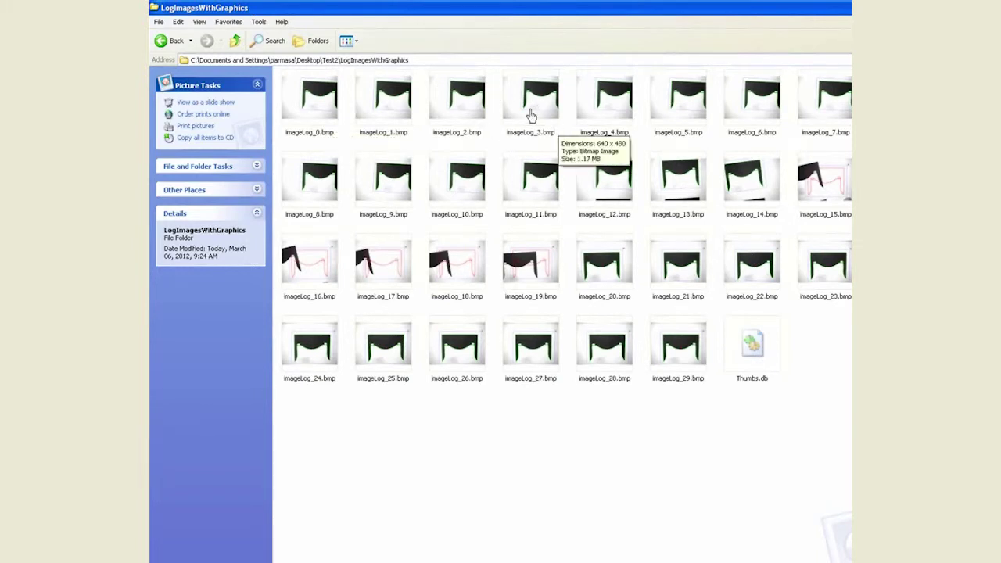
left_click(555, 260)
key("Return")
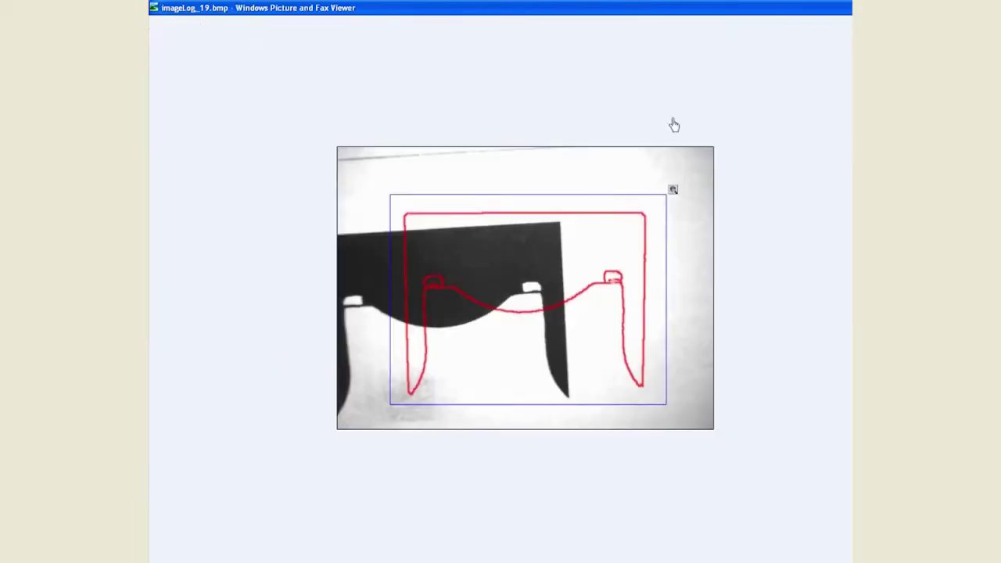
key("alt+F4")
double_click(482, 114)
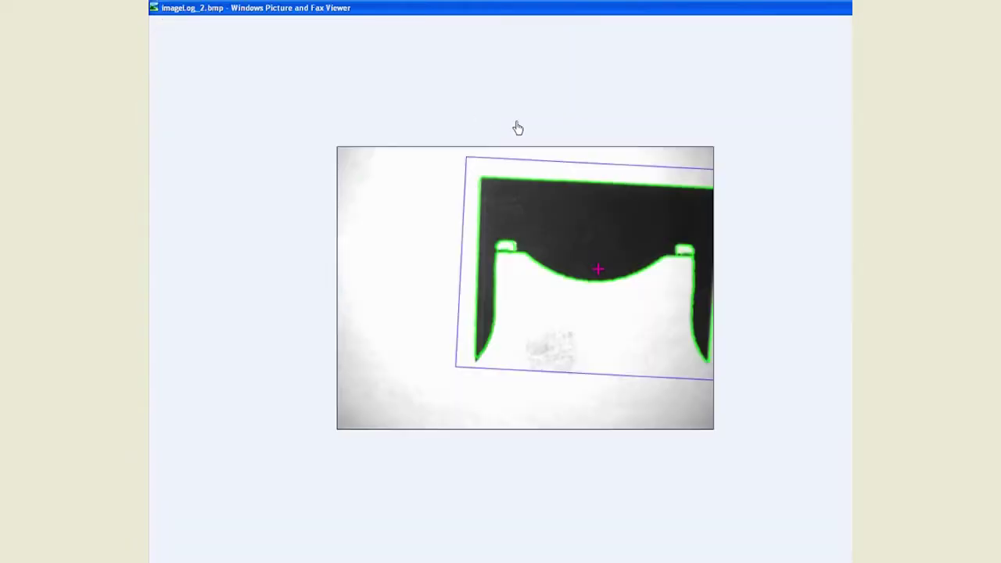
key("alt+F4")
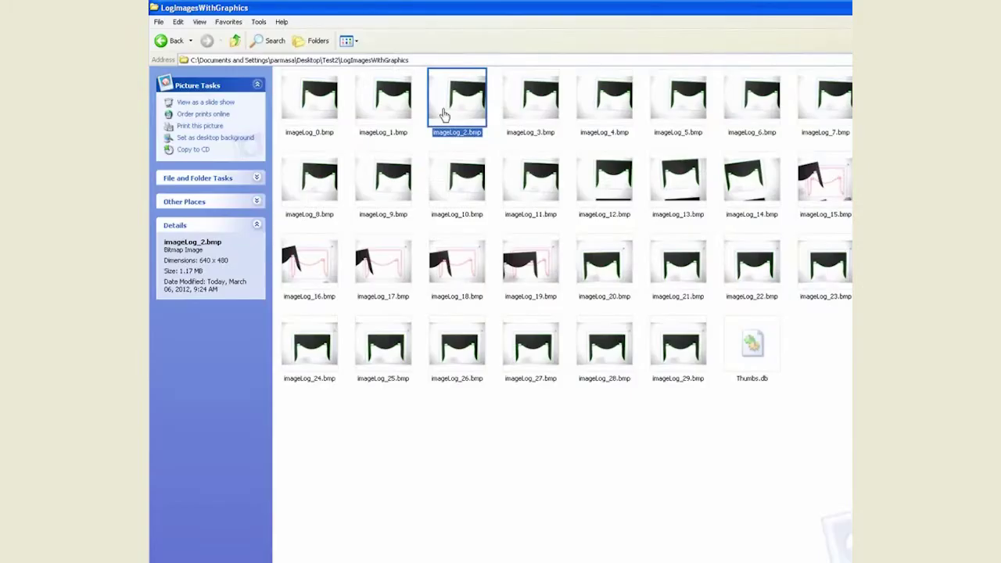
key("alt+Left")
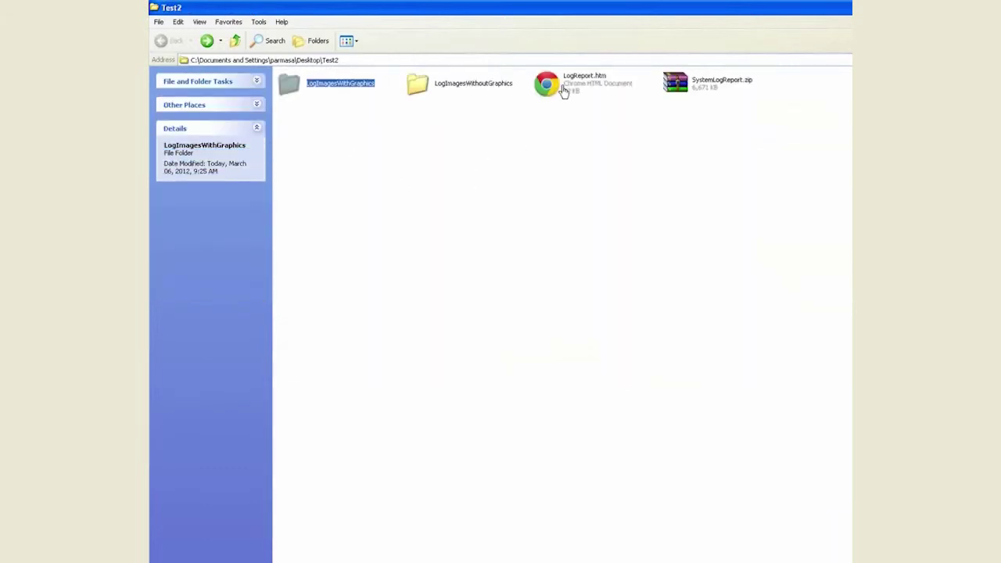
Step: Bring up the Open With choices for LogReport.htm
left_click(513, 162)
left_click(571, 93)
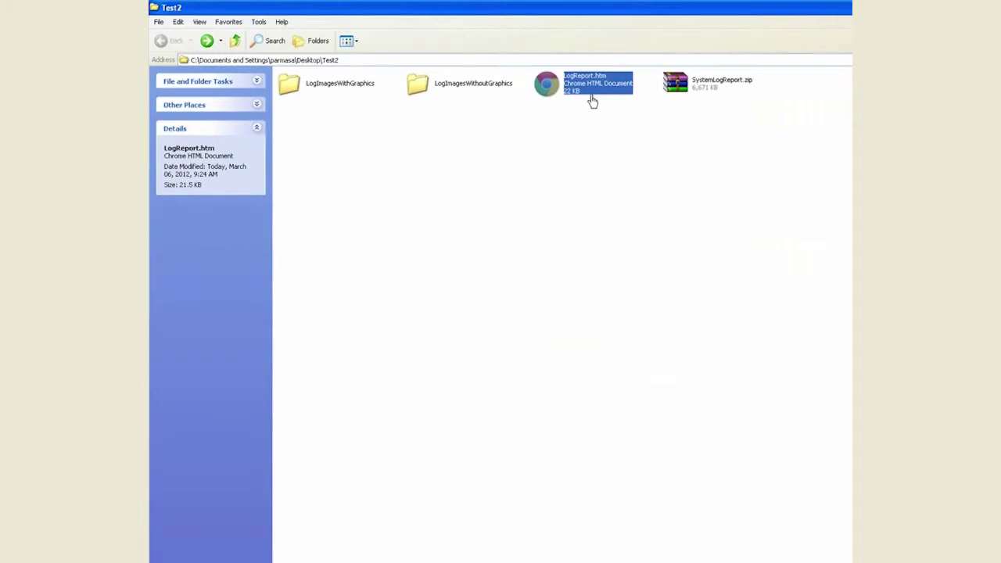
right_click(592, 97)
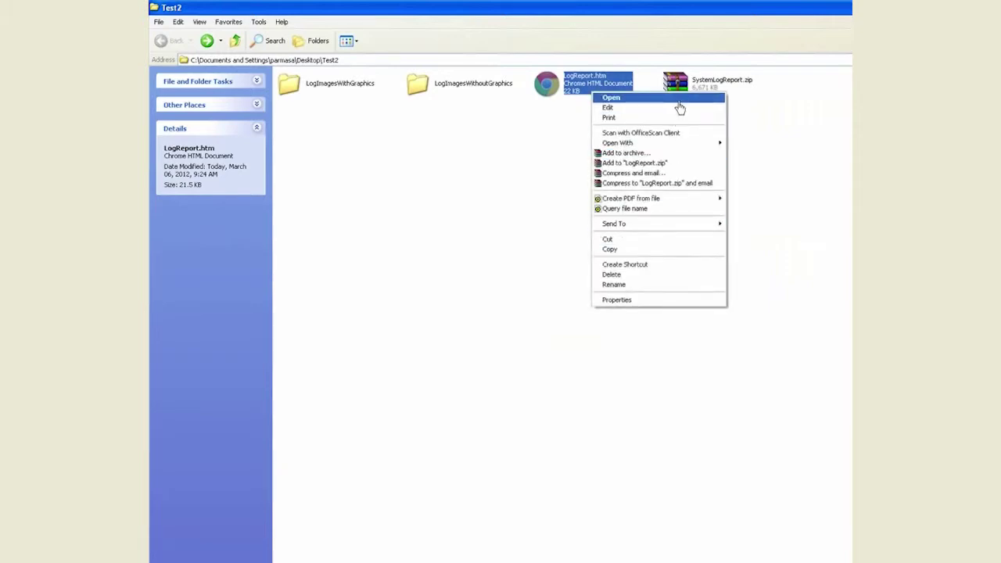
mouse_move(680, 144)
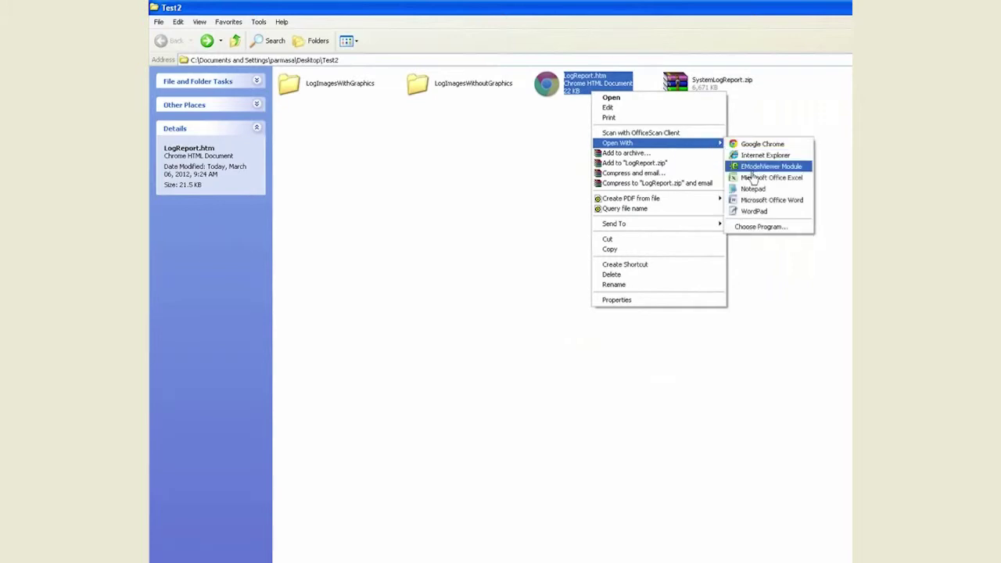
Step: Review LogReport.htm's locator scores and rotations in Internet Explorer, then restore SOPAS's Live image
left_click(762, 156)
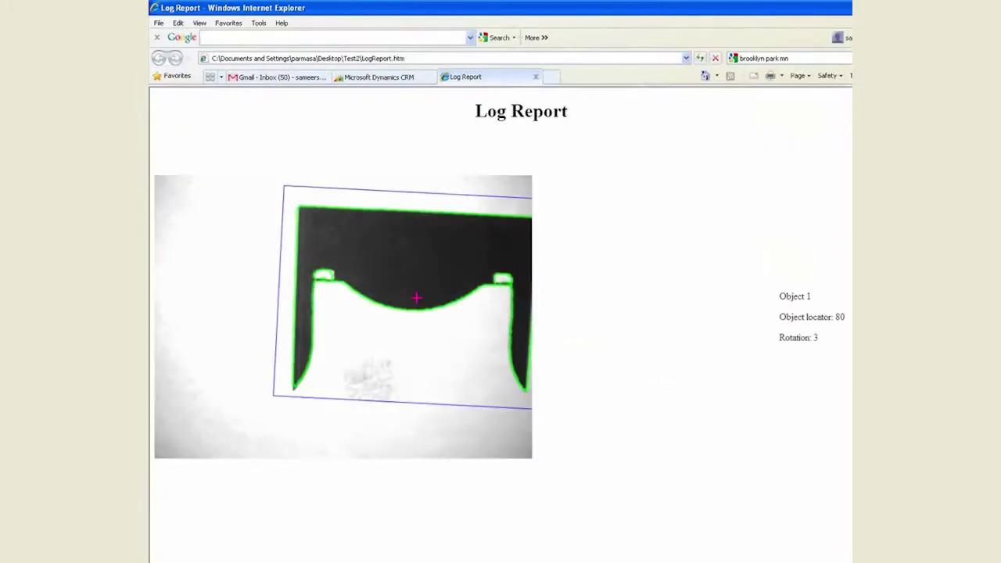
scroll(500, 329, "down", 15)
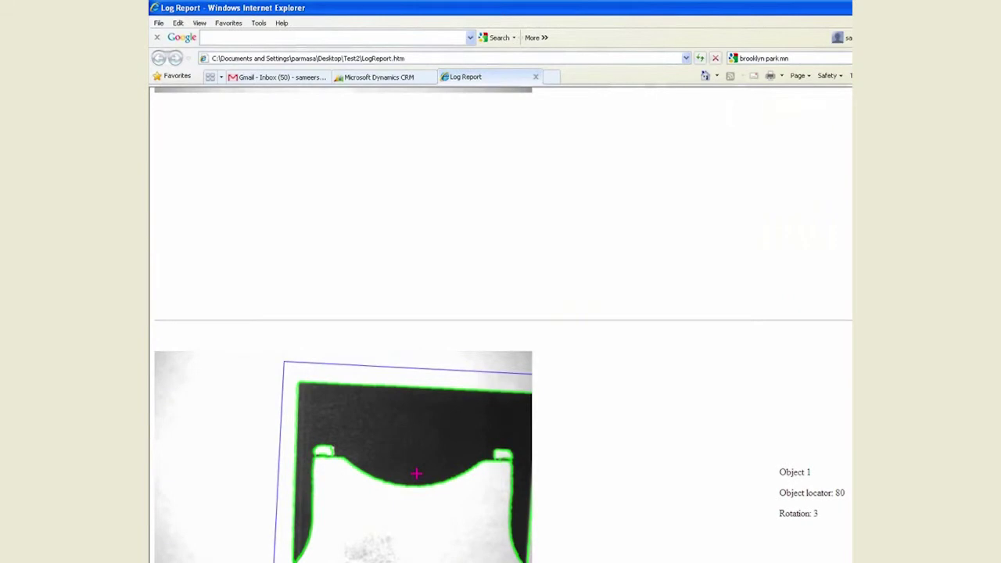
scroll(500, 329, "down", 7)
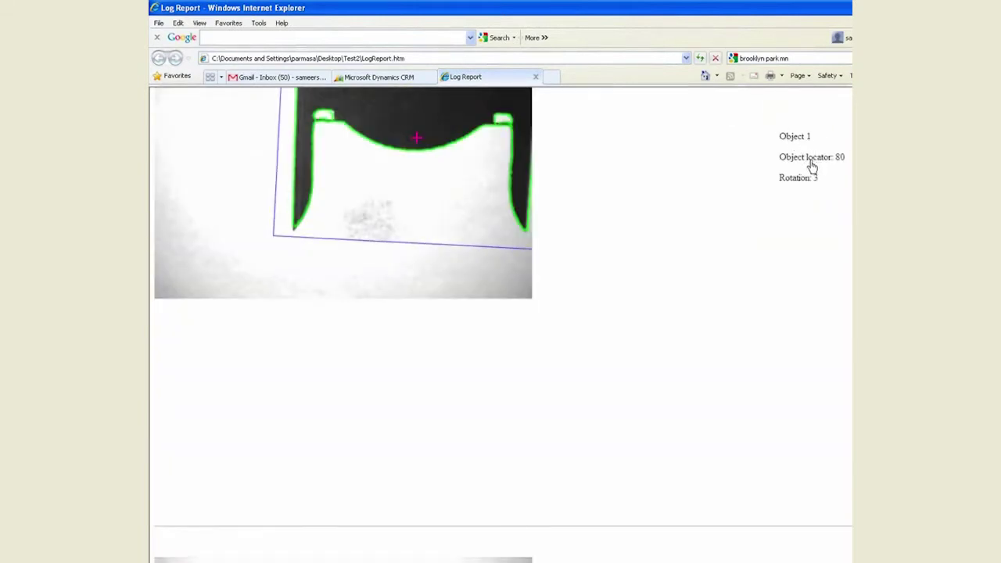
scroll(500, 329, "down", 15)
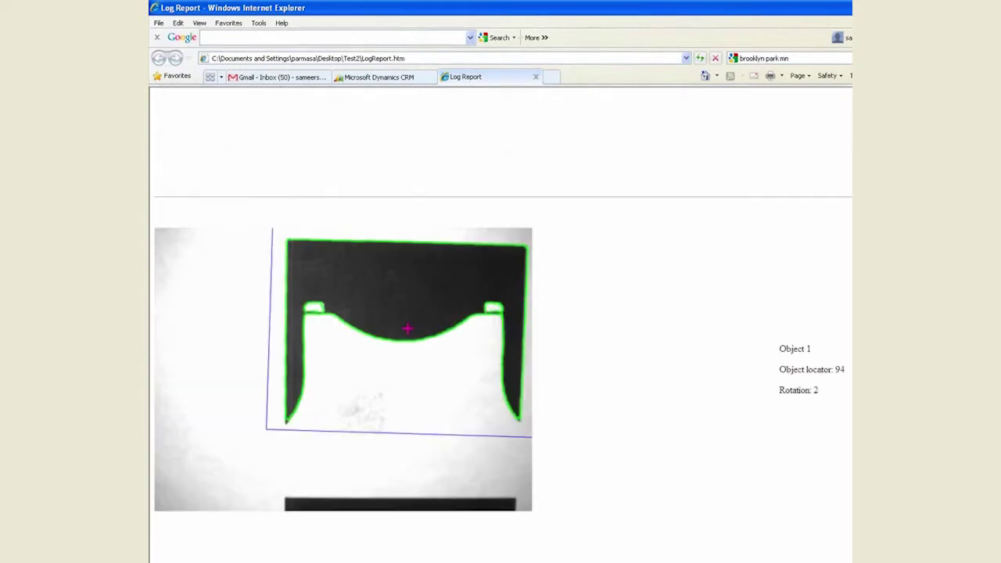
scroll(501, 329, "down", 5)
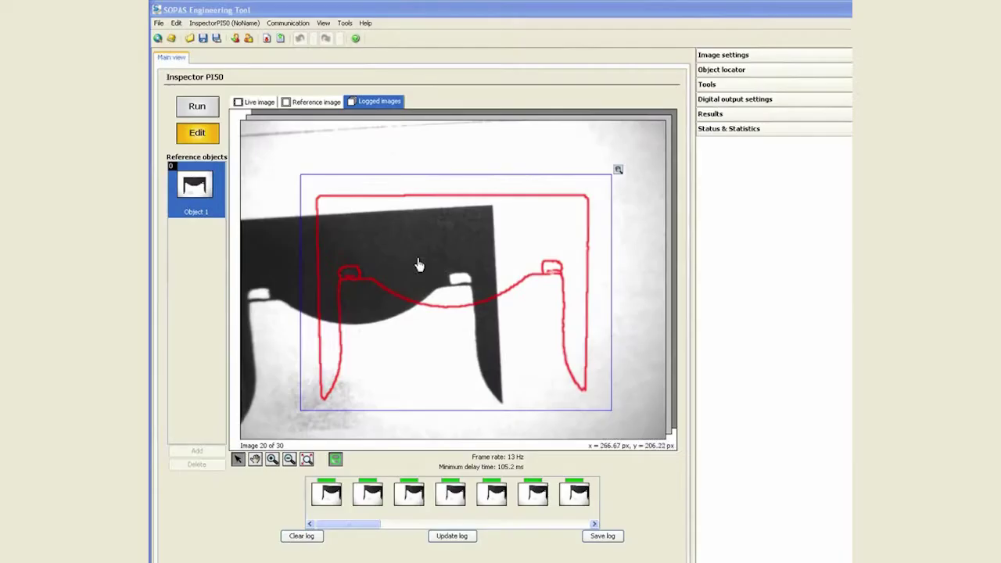
left_click(258, 102)
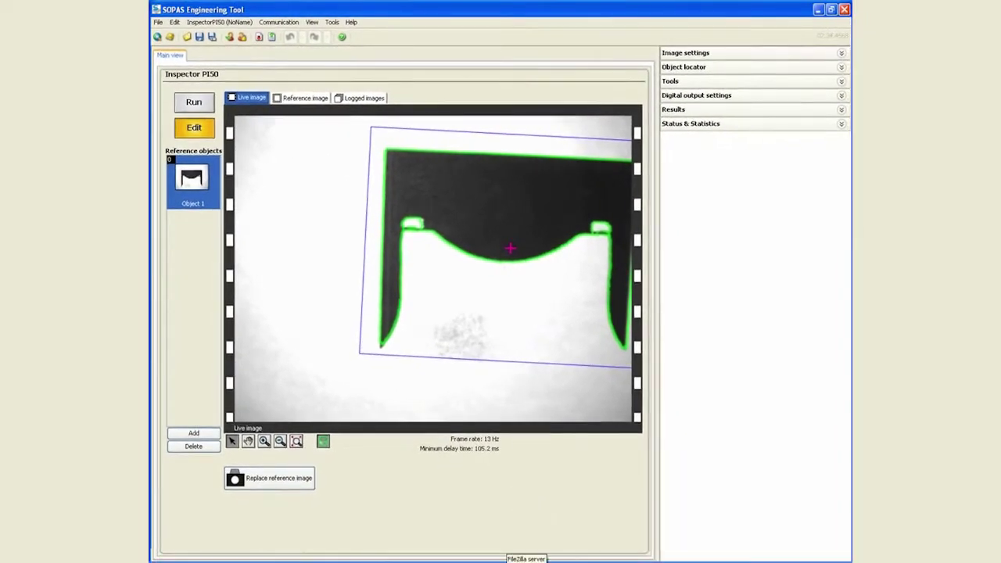
Step: Bring up FileZilla Server, move its window lower, and open the Edit > Users dialog
double_click(526, 562)
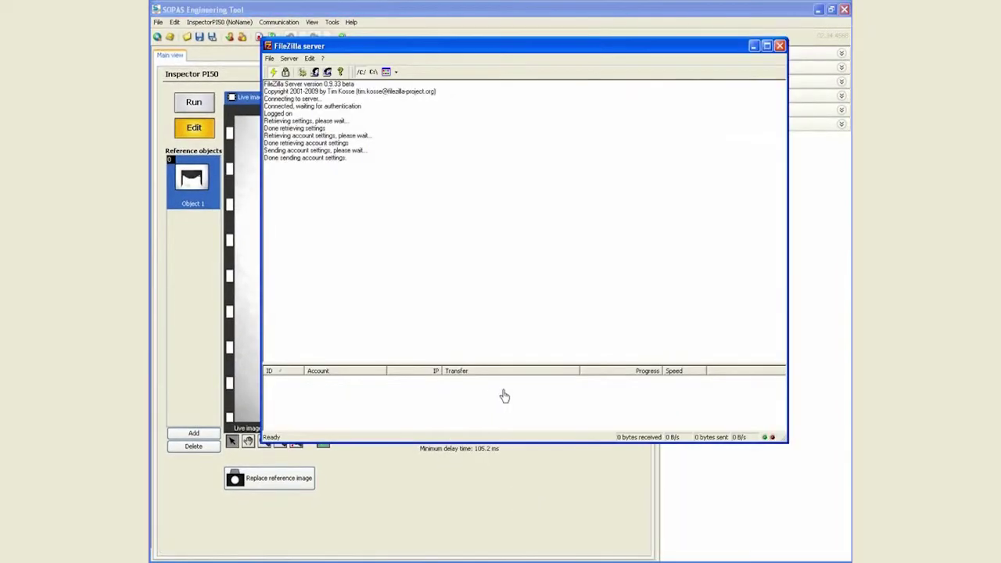
left_click_drag(390, 57, 395, 108)
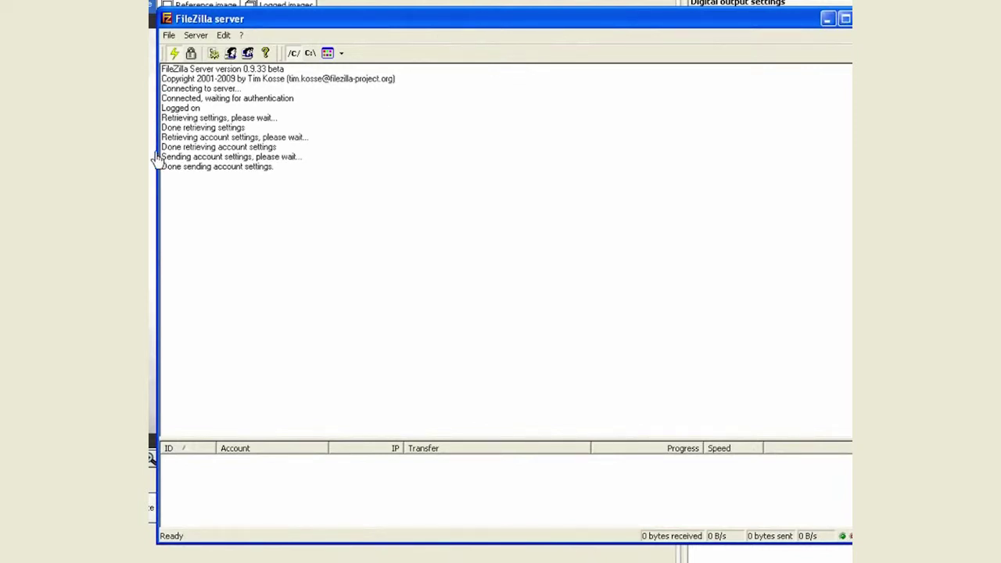
left_click(197, 38)
left_click(224, 35)
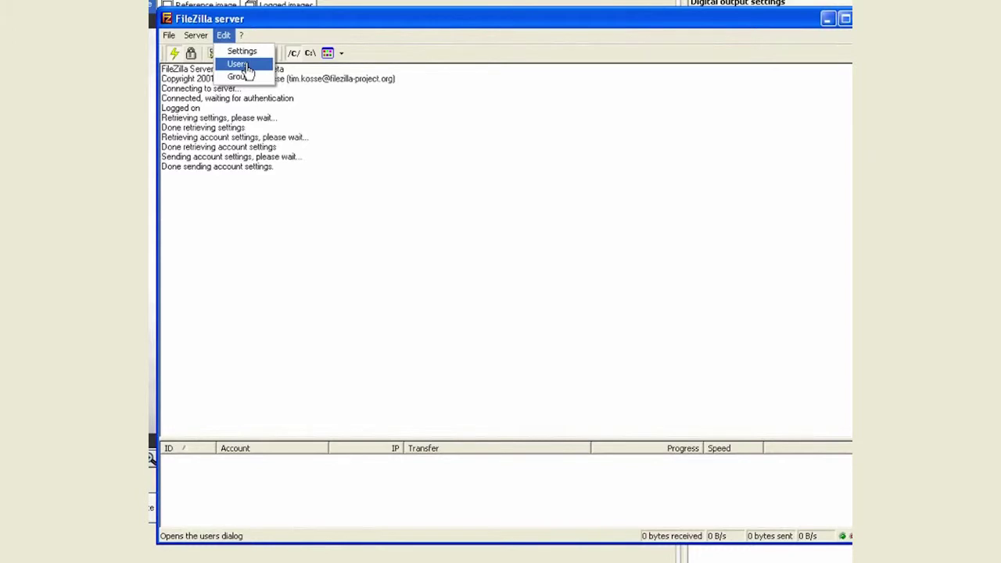
left_click(238, 64)
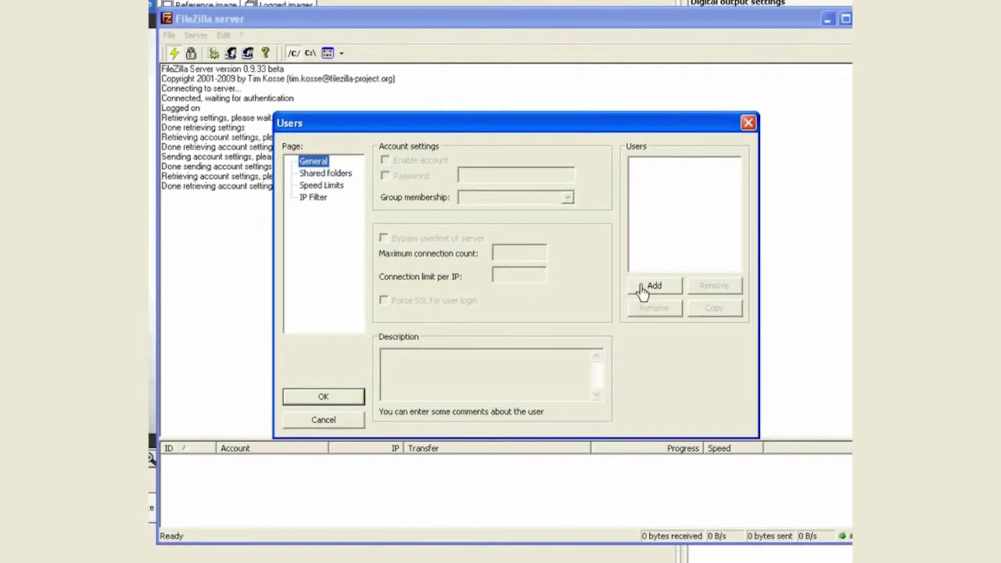
Step: Add a new enabled user with group <none> and no password, then show its Shared folders page
left_click(643, 288)
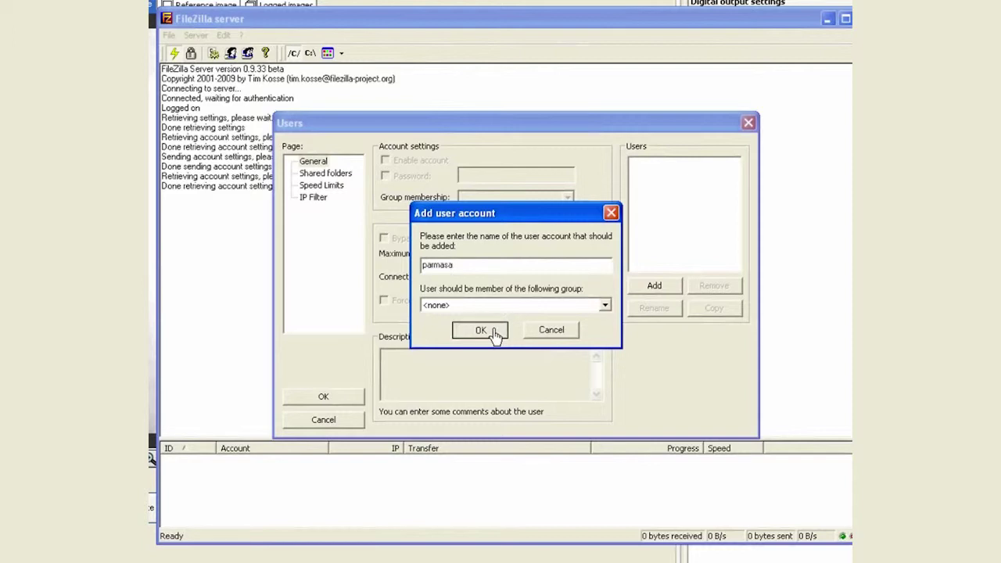
left_click(537, 307)
left_click(536, 316)
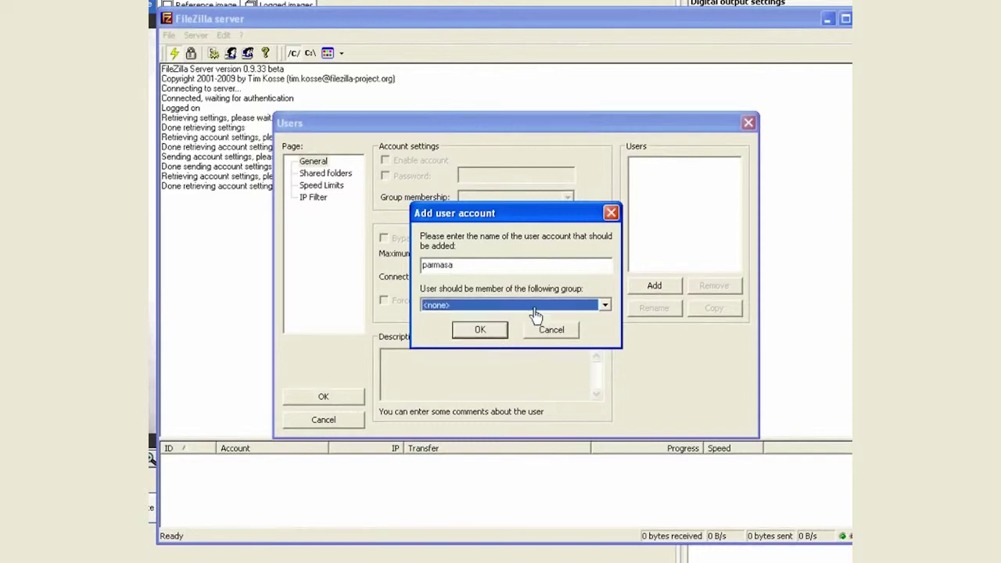
left_click(501, 333)
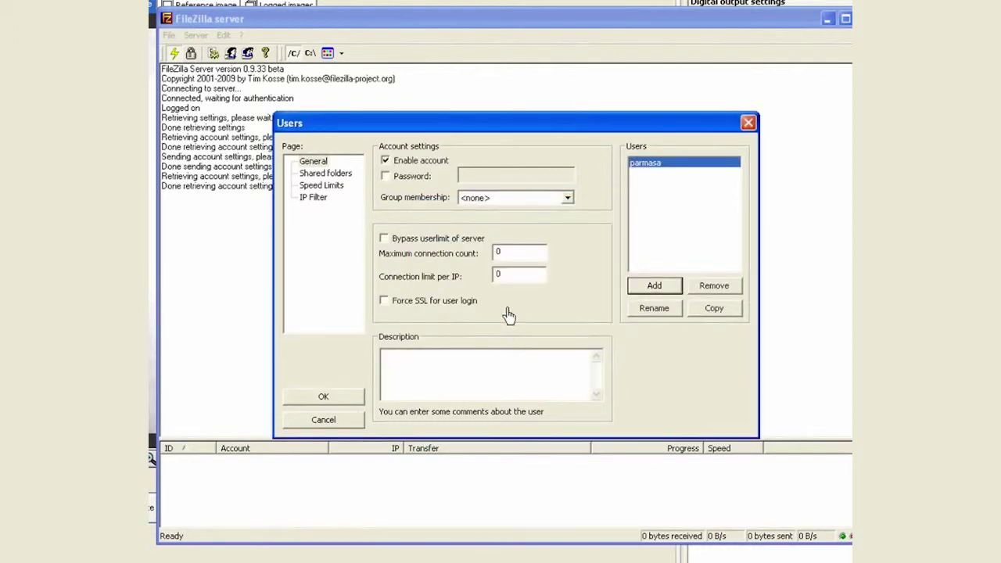
left_click(384, 179)
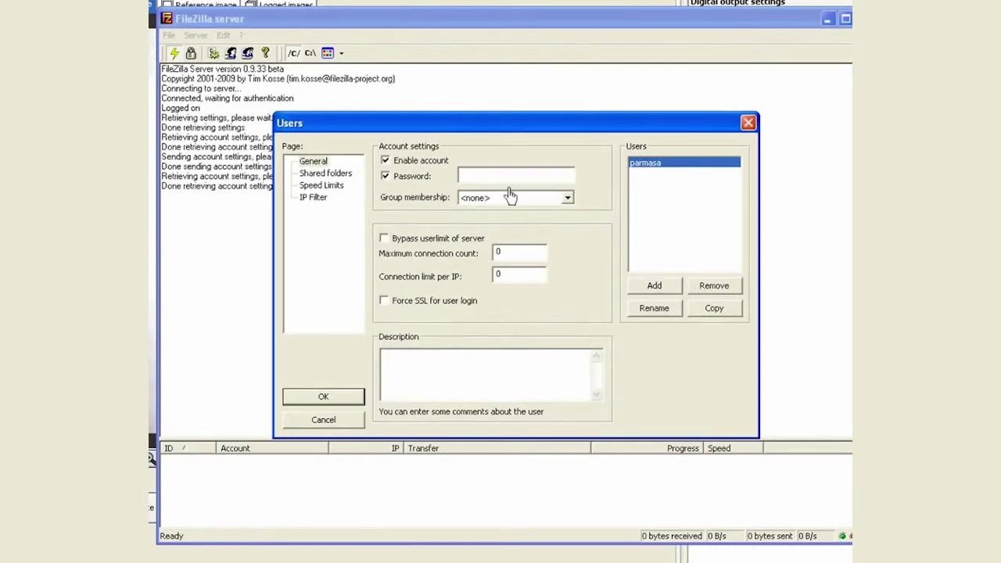
left_click(384, 177)
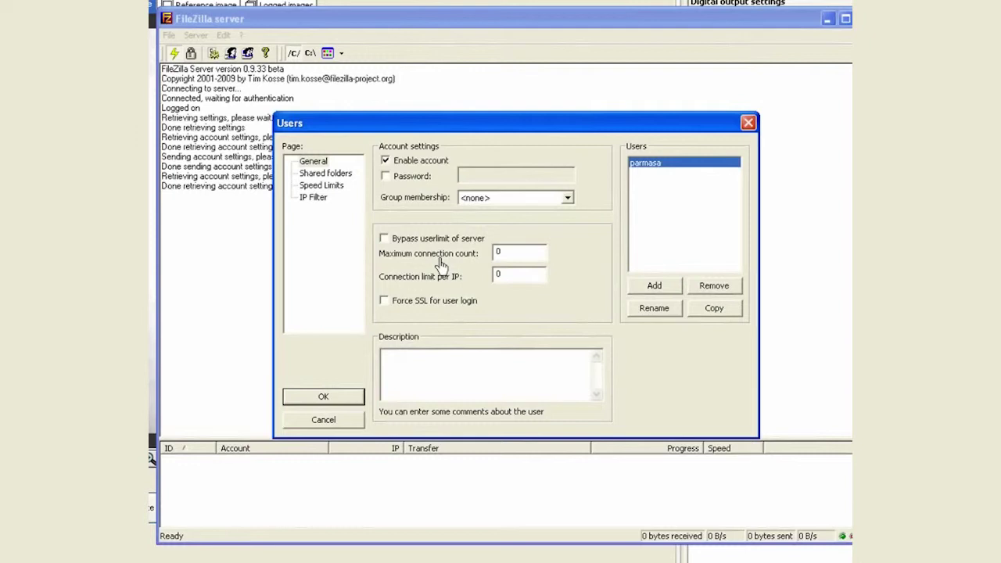
left_click(344, 174)
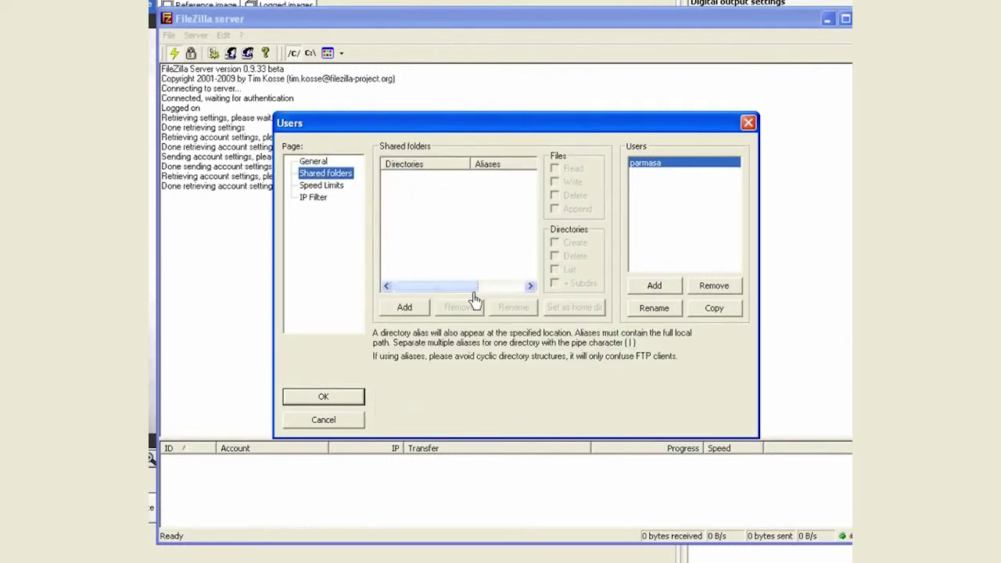
Step: Add C:\Inspector FTP as the user's shared folder
left_click(413, 310)
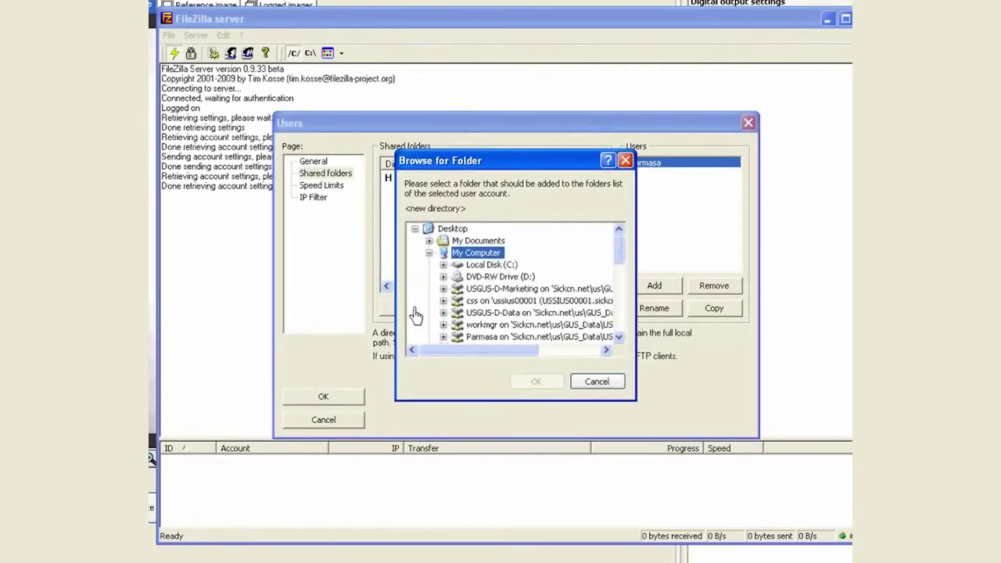
double_click(488, 266)
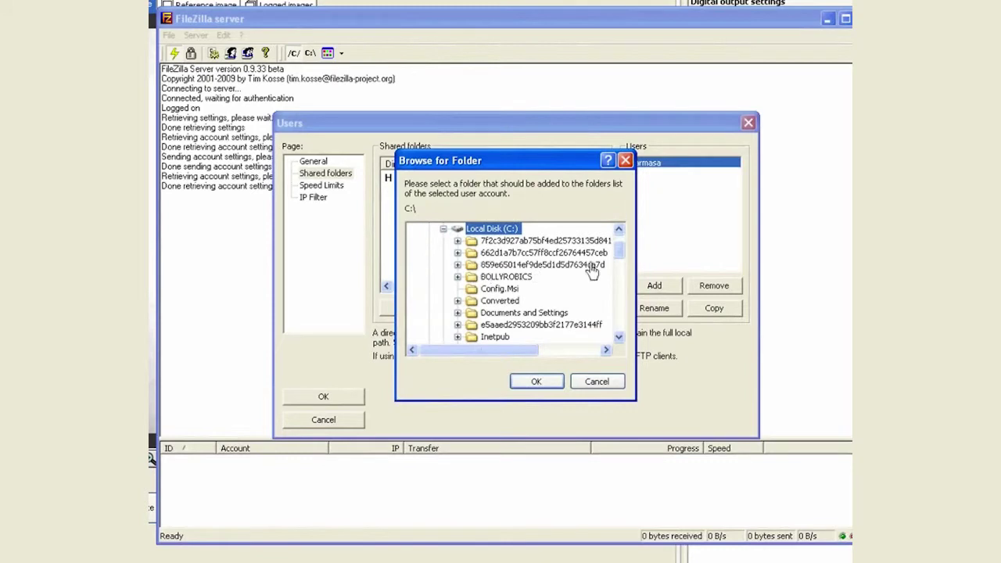
left_click_drag(617, 250, 617, 258)
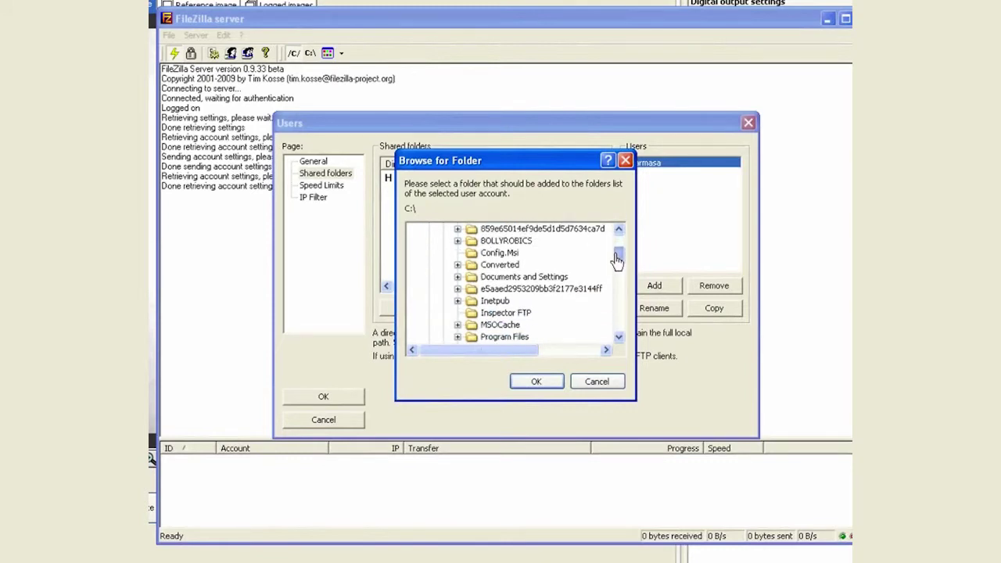
left_click(507, 314)
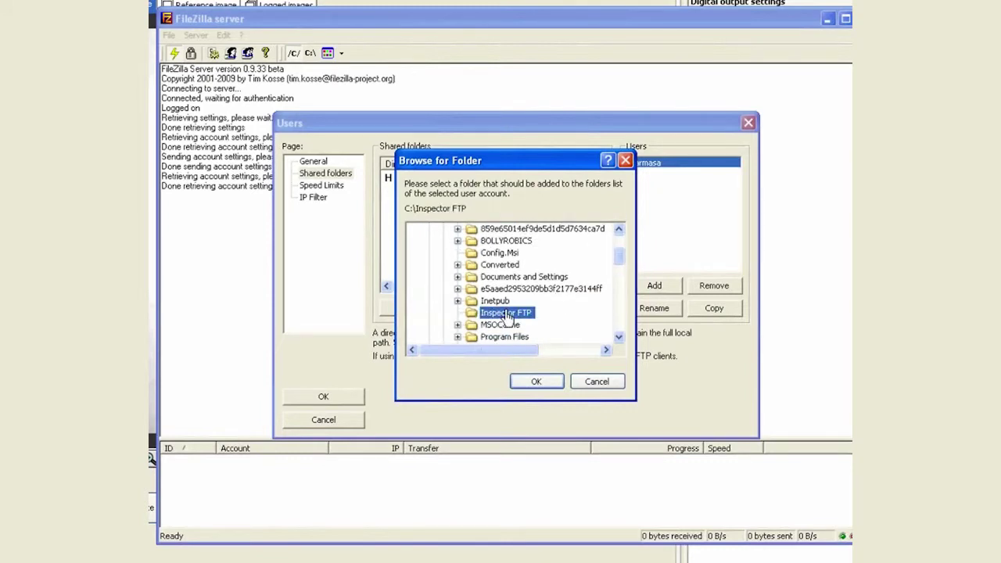
left_click(536, 381)
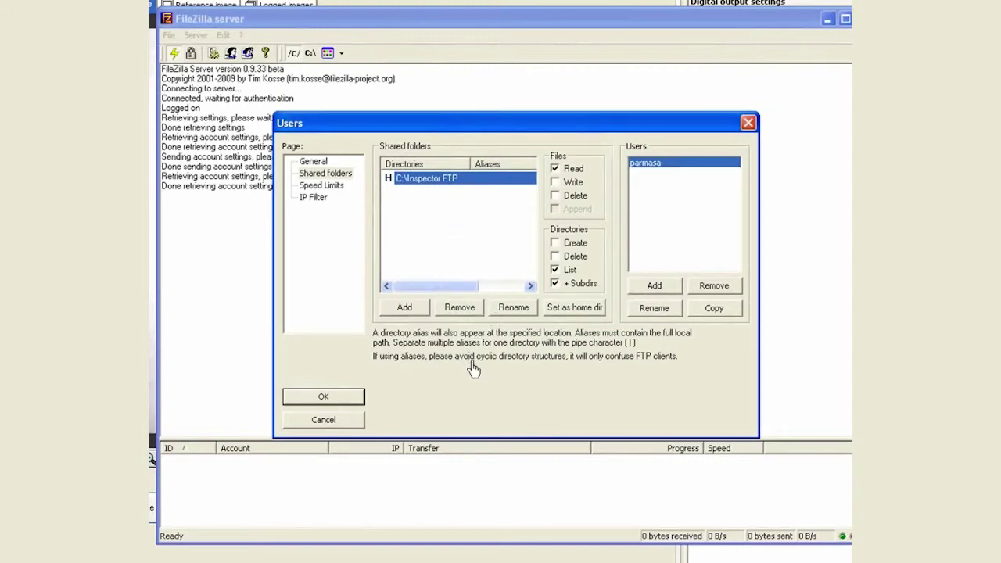
Step: Grant file Write, Delete, Append and directory Create, Delete permissions, and save the user settings
left_click(554, 183)
left_click(554, 196)
left_click(555, 209)
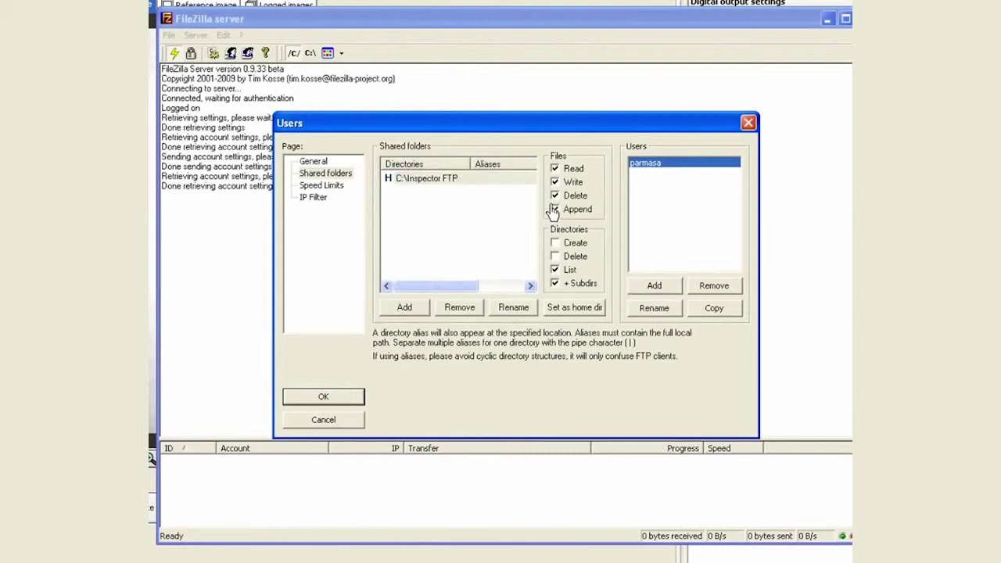
left_click(555, 244)
left_click(554, 257)
left_click(328, 396)
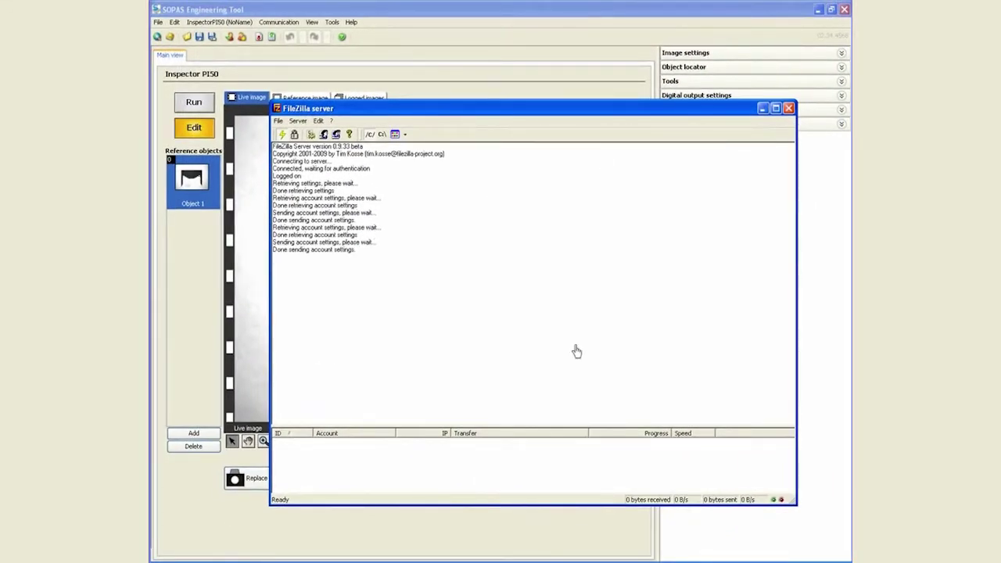
Step: In InspectorPI50's Store Images to FTP, enable FTP storage logging All images, then show FTP settings
left_click(269, 314)
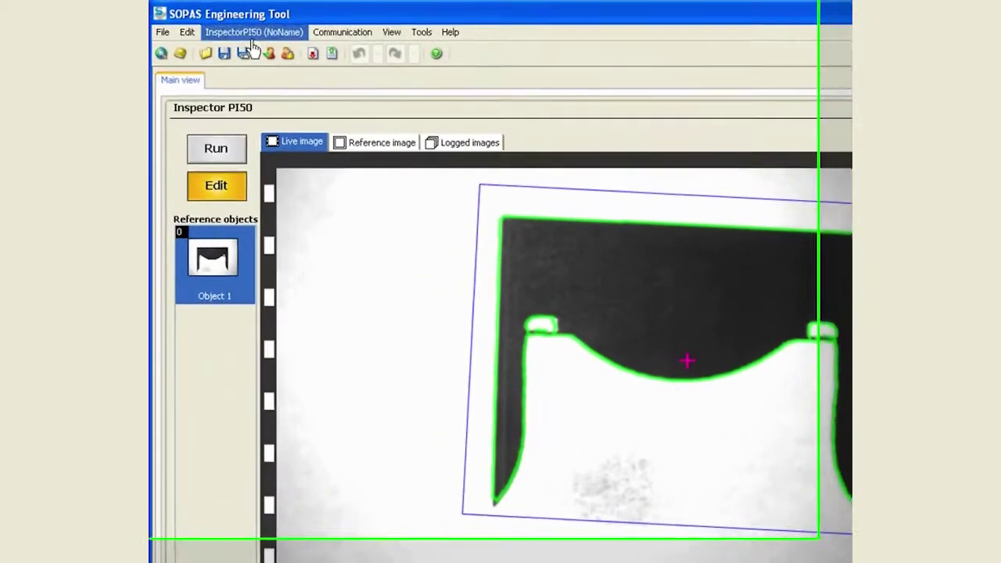
left_click(252, 32)
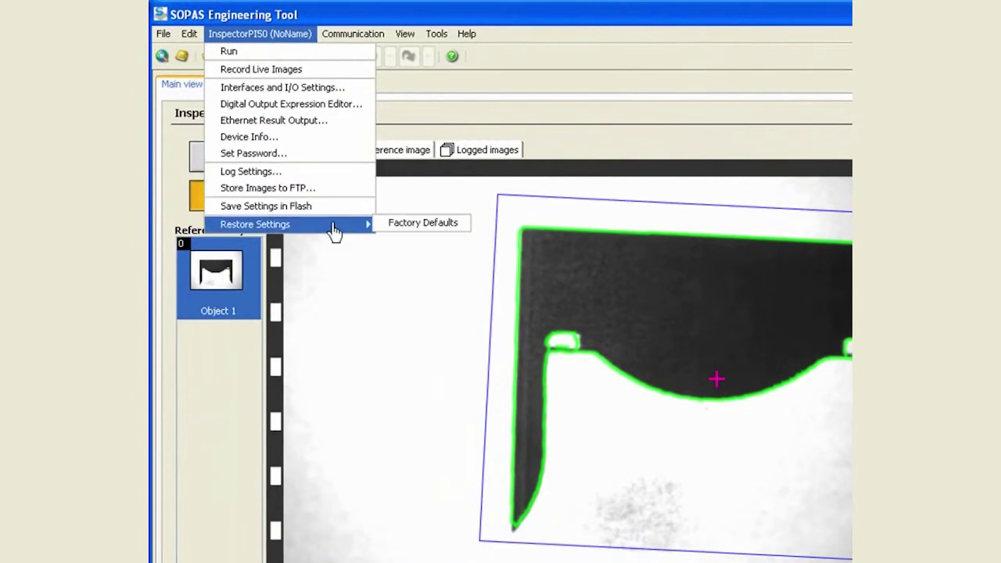
left_click(335, 190)
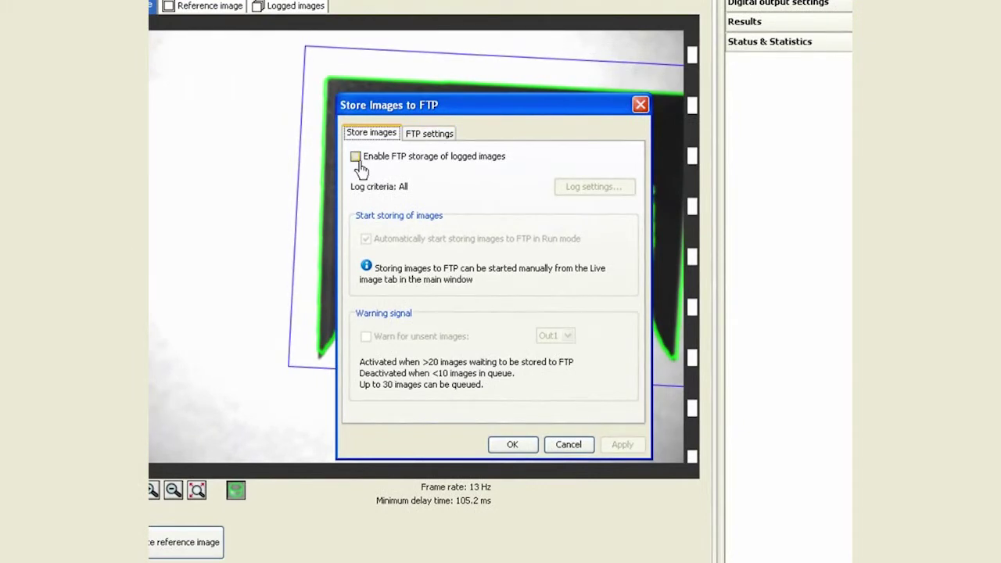
left_click(356, 156)
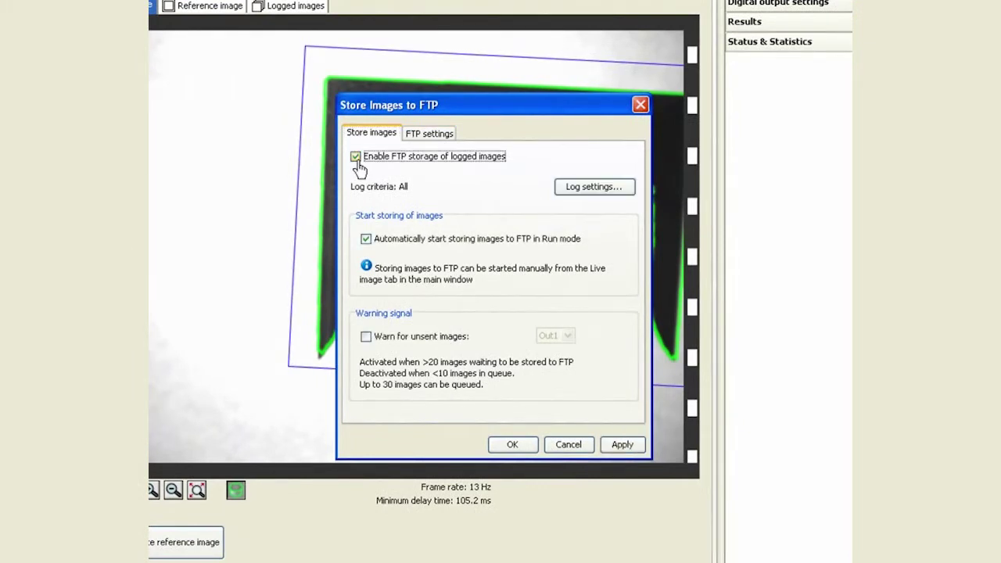
left_click(576, 187)
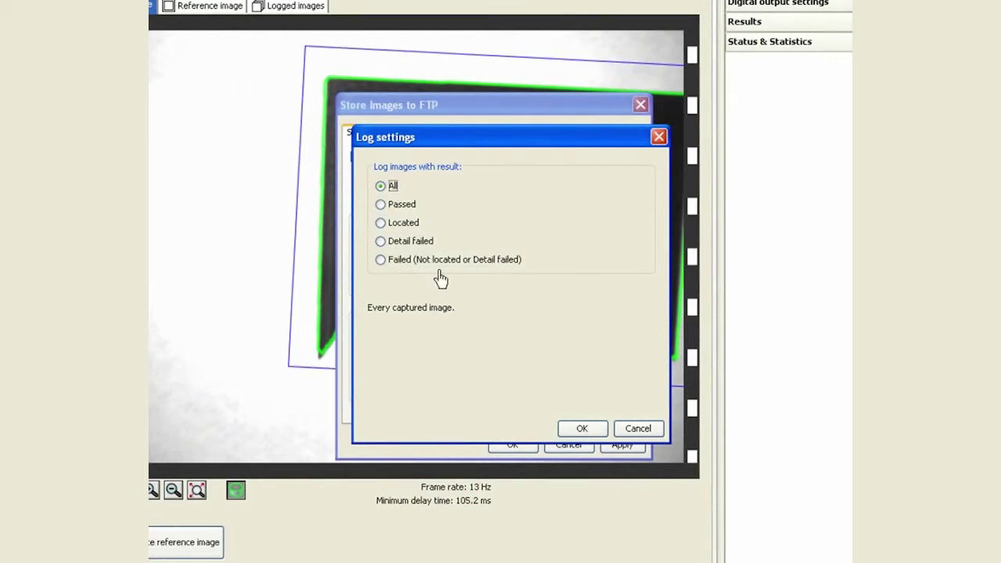
left_click(577, 429)
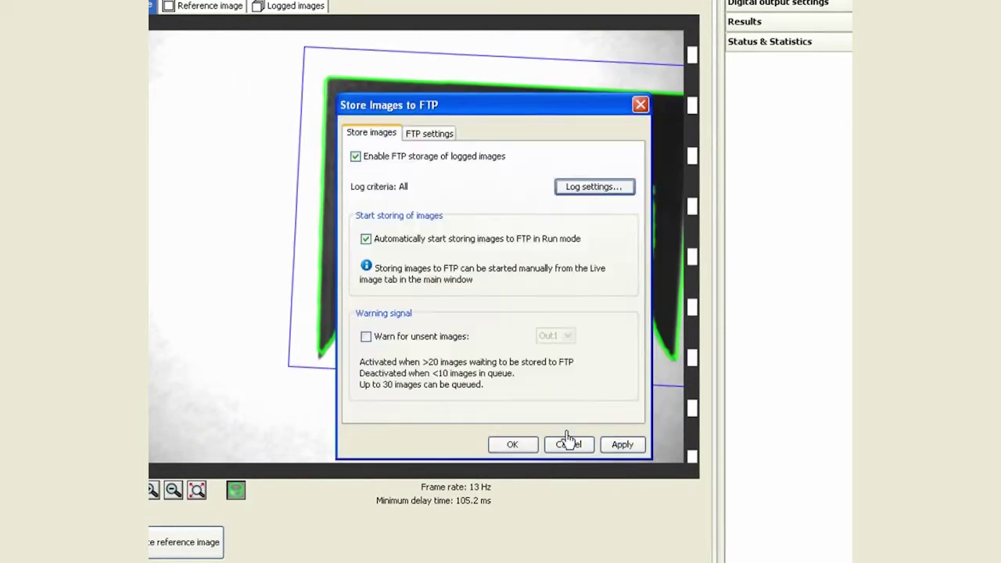
left_click(435, 136)
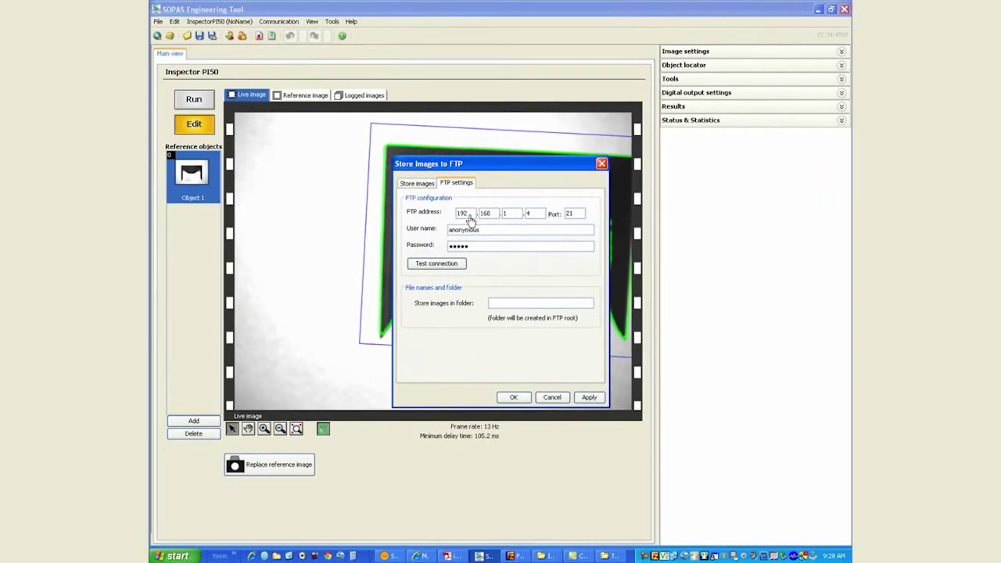
Step: Launch cmd from Run and run ipconfig /all to find the PC's IP 10.100.9.125
left_click(176, 557)
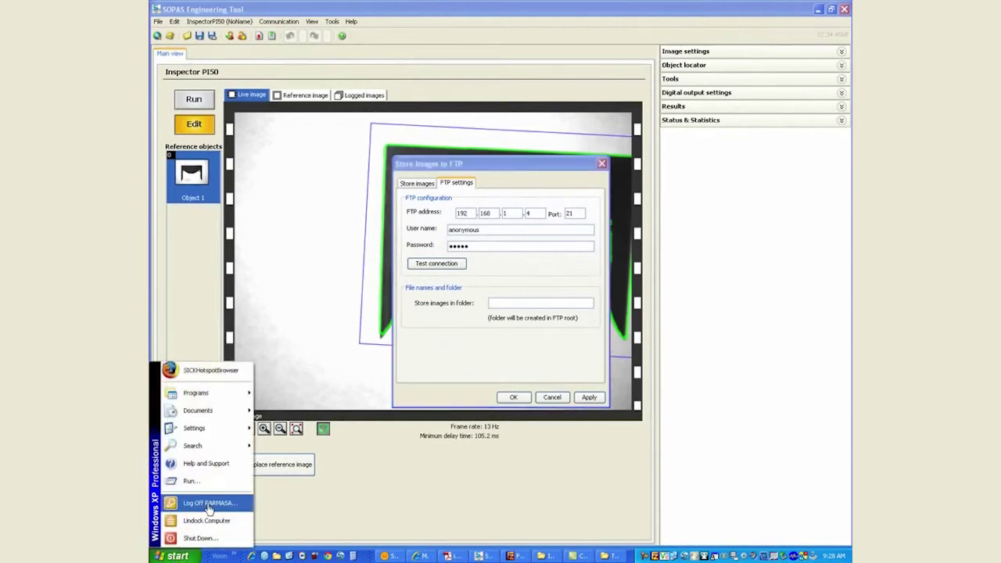
left_click(210, 484)
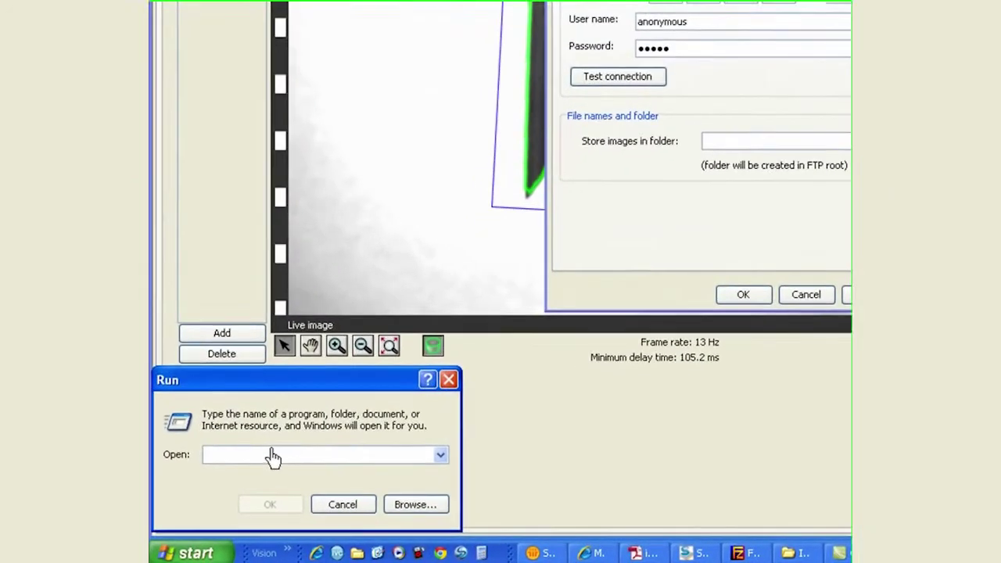
type("cmd")
key("Return")
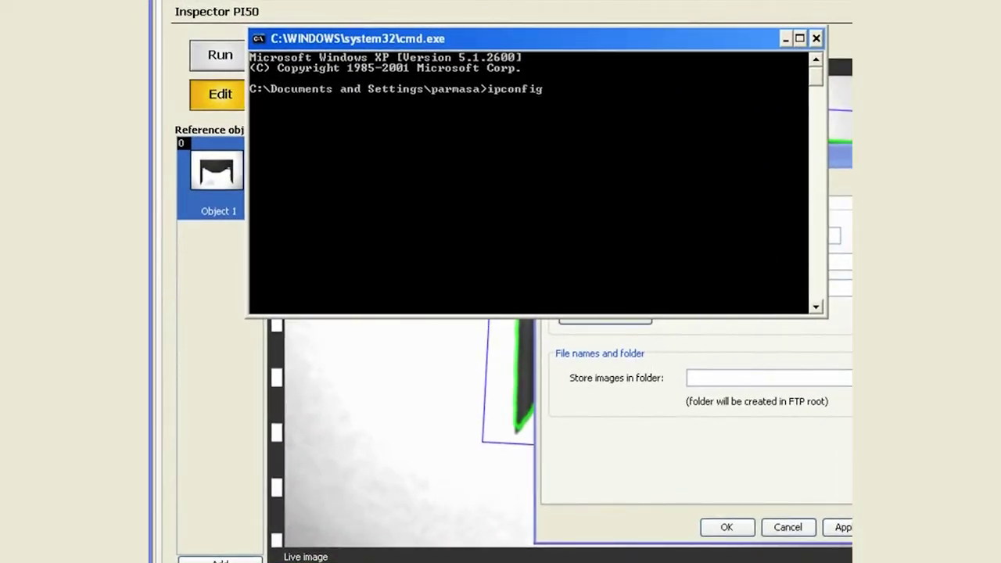
key("Return")
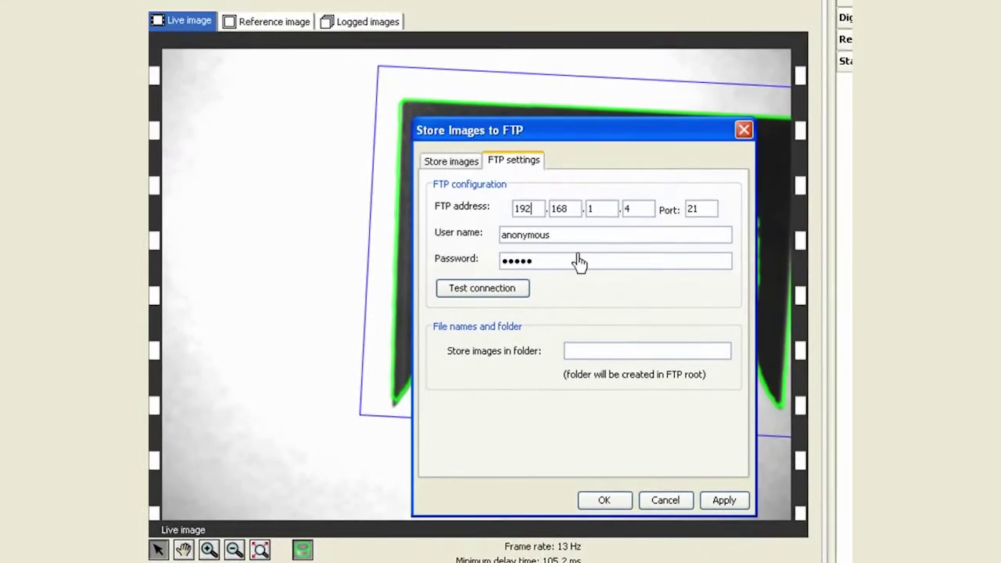
Step: Set the FTP server address to 10.100.9.125
double_click(517, 208)
type("10")
key("period")
key("BackSpace")
type("0")
type("9.125")
Step: Enter the FTP account's user name, test the connection, and set the storage folder to Test3
left_click_drag(551, 237, 462, 228)
type("p")
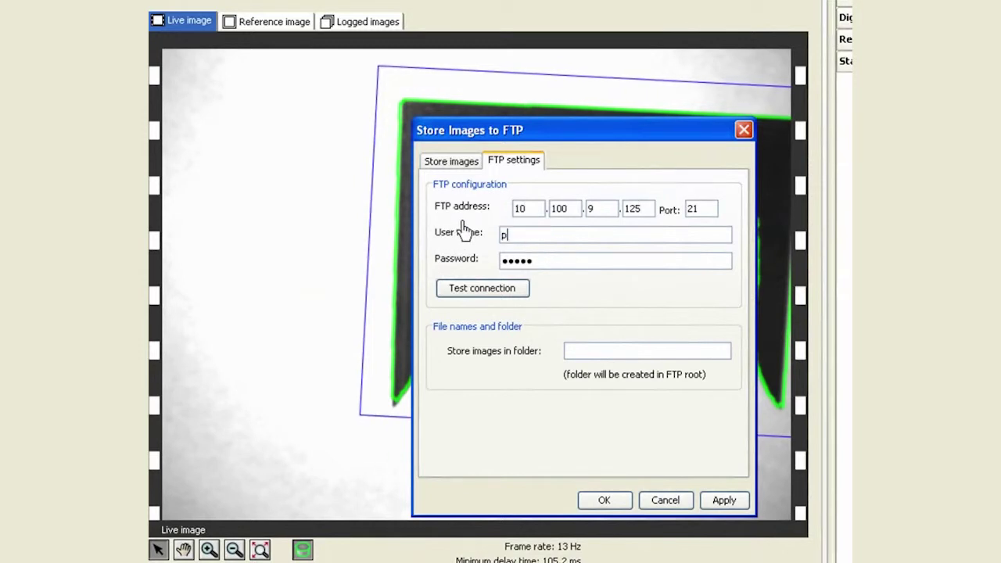
type("armasa")
key("Tab")
left_click(493, 290)
left_click(568, 352)
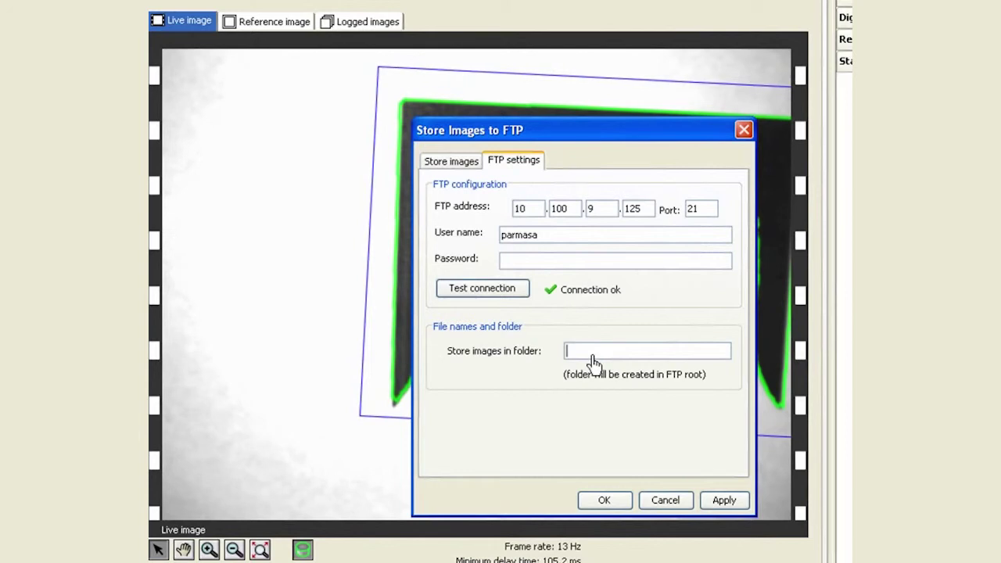
type("Test")
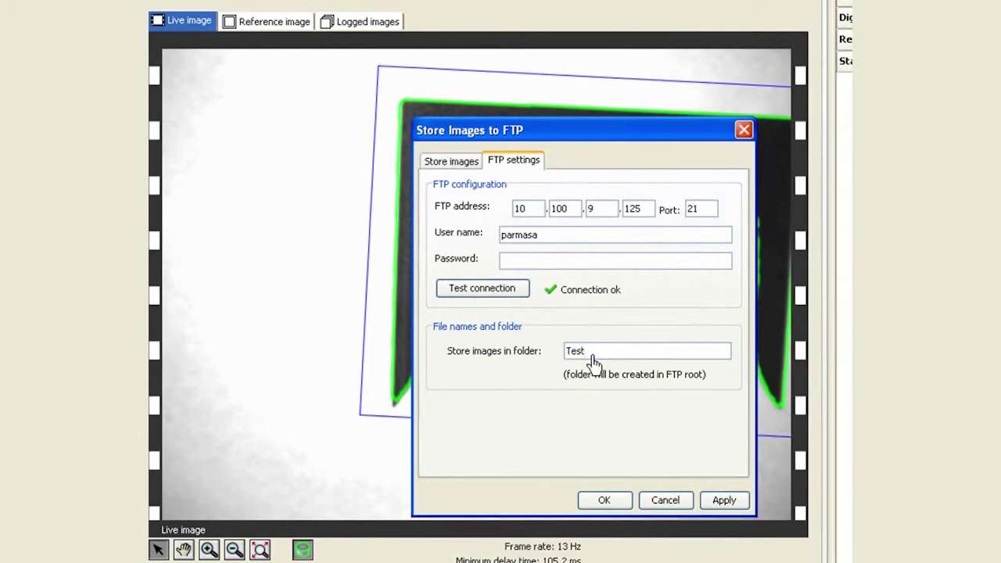
type("3")
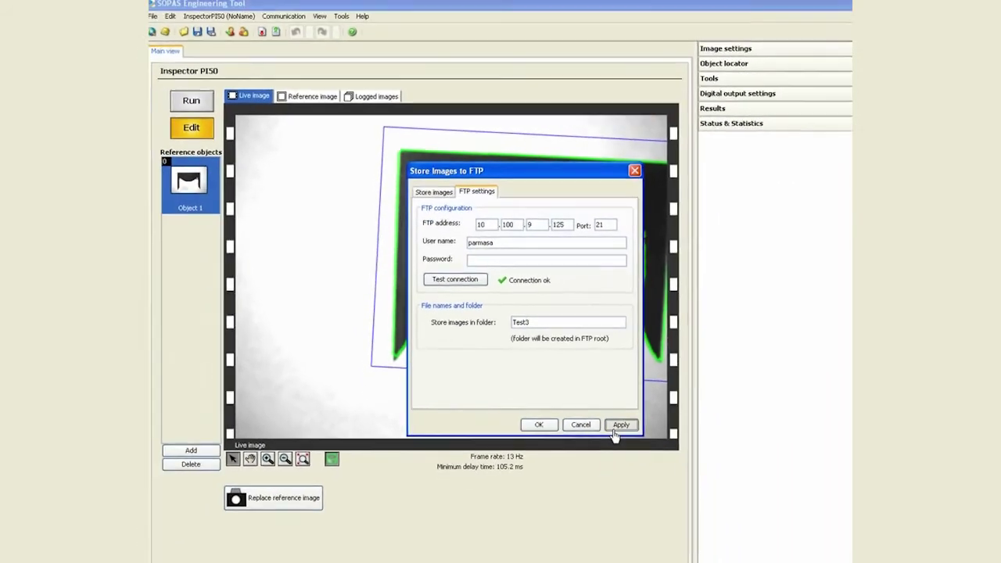
left_click(609, 503)
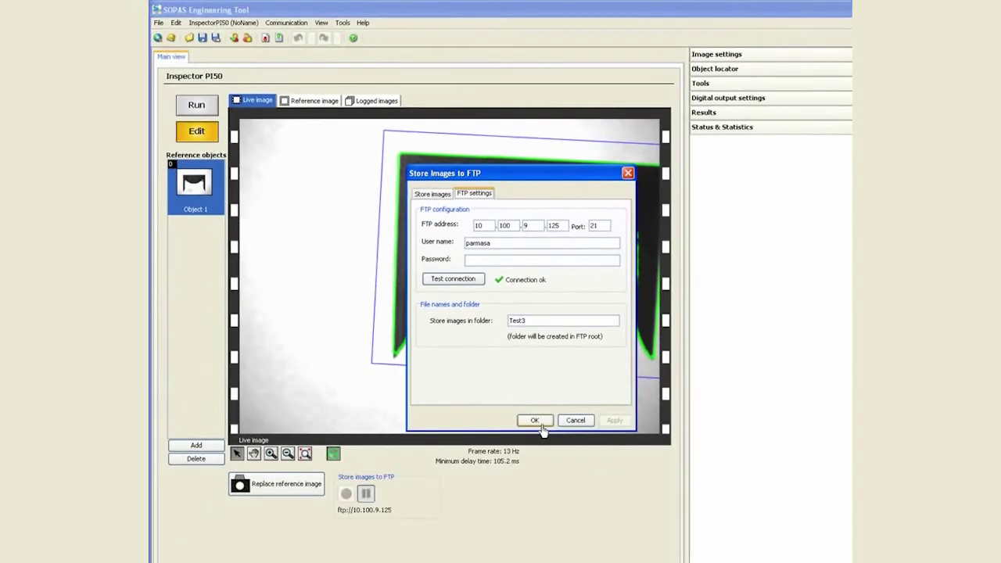
Step: Close the Store Images to FTP dialog with OK, keeping the ftp://10.100.9.125 target
left_click(541, 425)
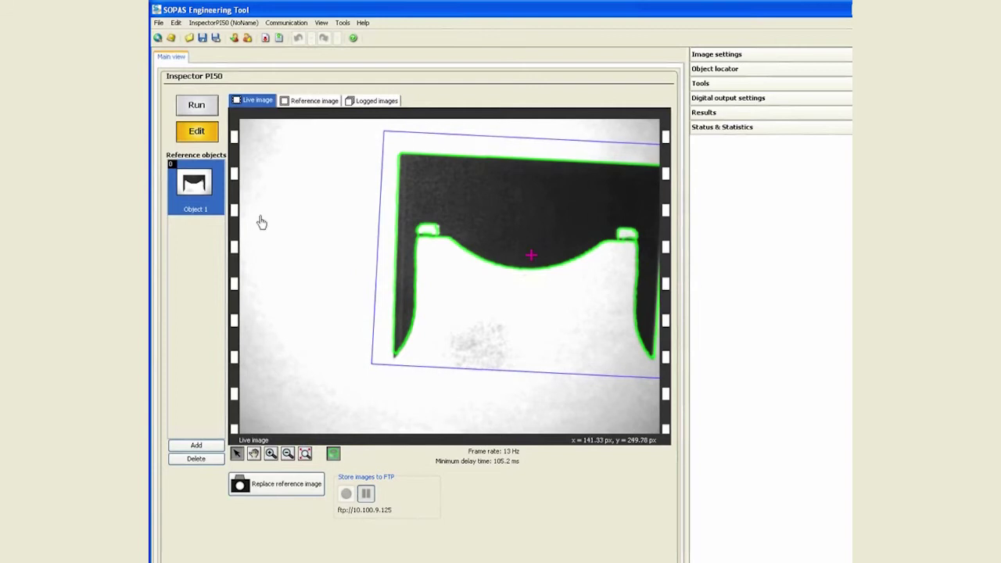
Step: Switch the inspector to run mode, save the configuration to flash, and start FTP image recording
left_click(200, 108)
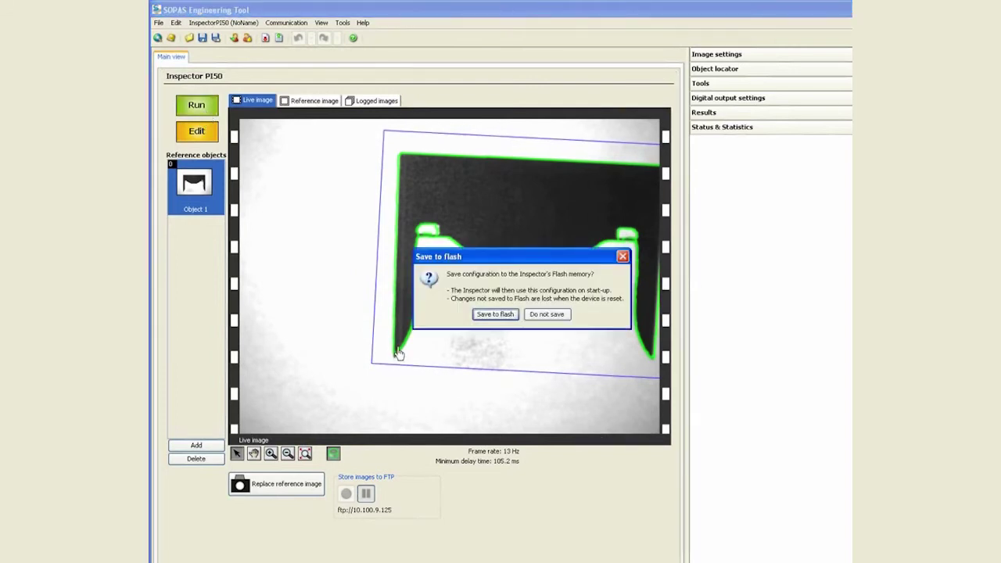
left_click(505, 316)
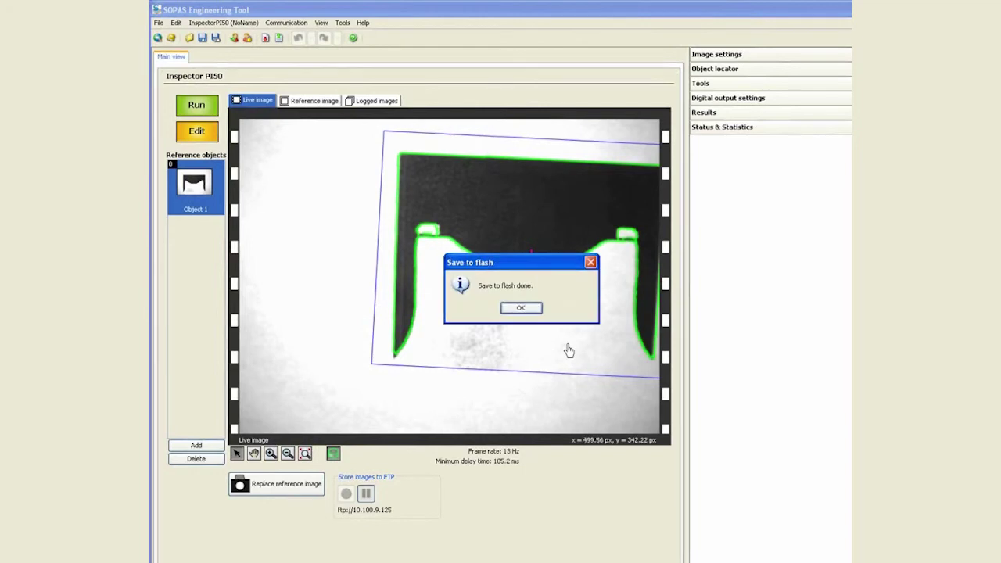
left_click(526, 311)
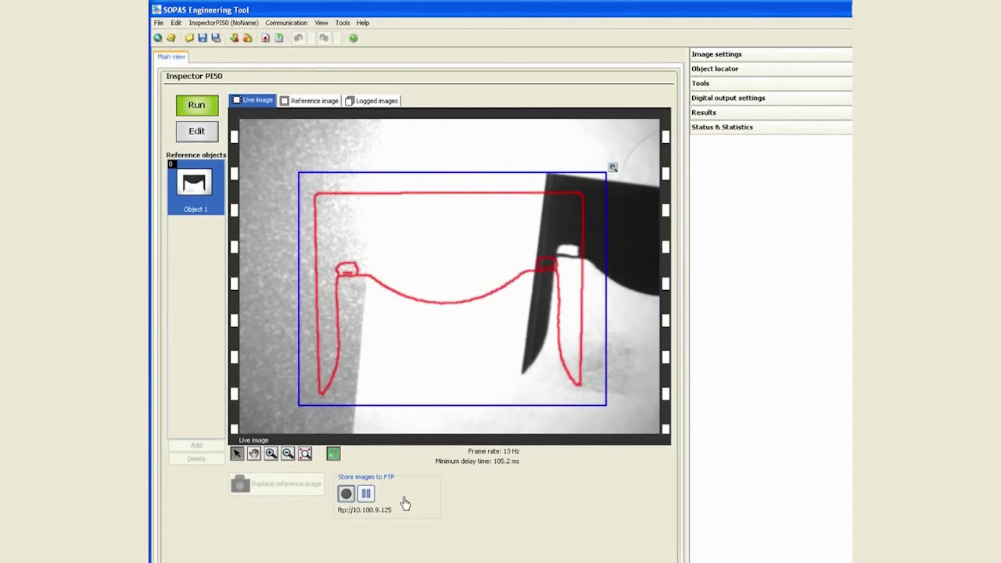
left_click(346, 494)
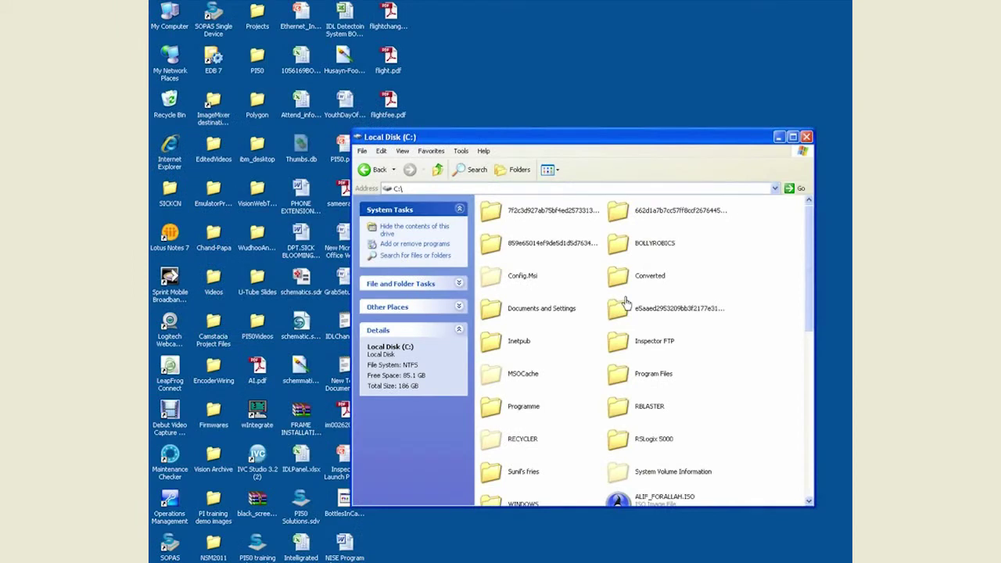
Step: Open C:\Inspector FTP\Test3 in a maximized Explorer window and scroll through the stored .bmp images
left_click(649, 348)
double_click(649, 349)
double_click(555, 140)
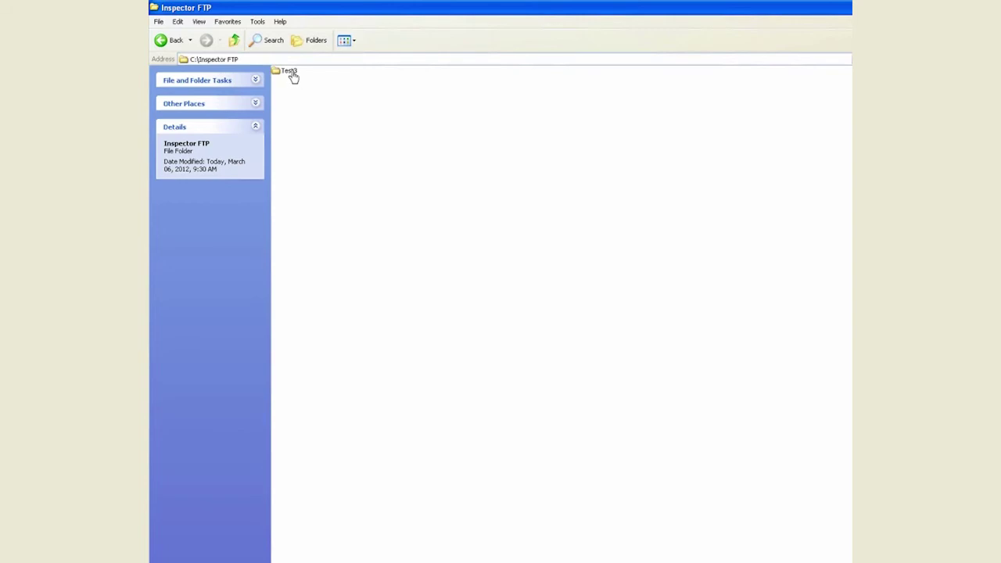
mouse_move(293, 79)
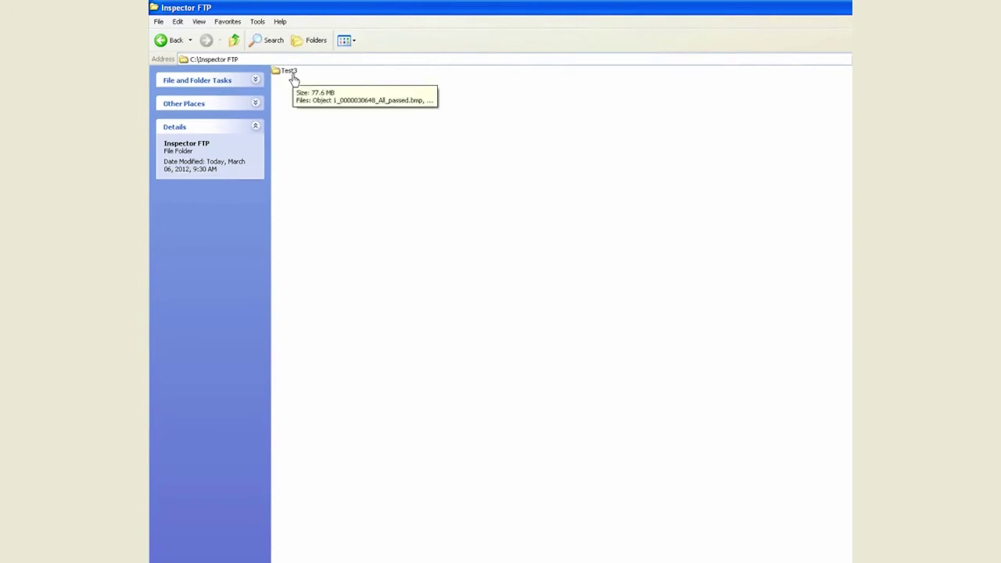
double_click(290, 72)
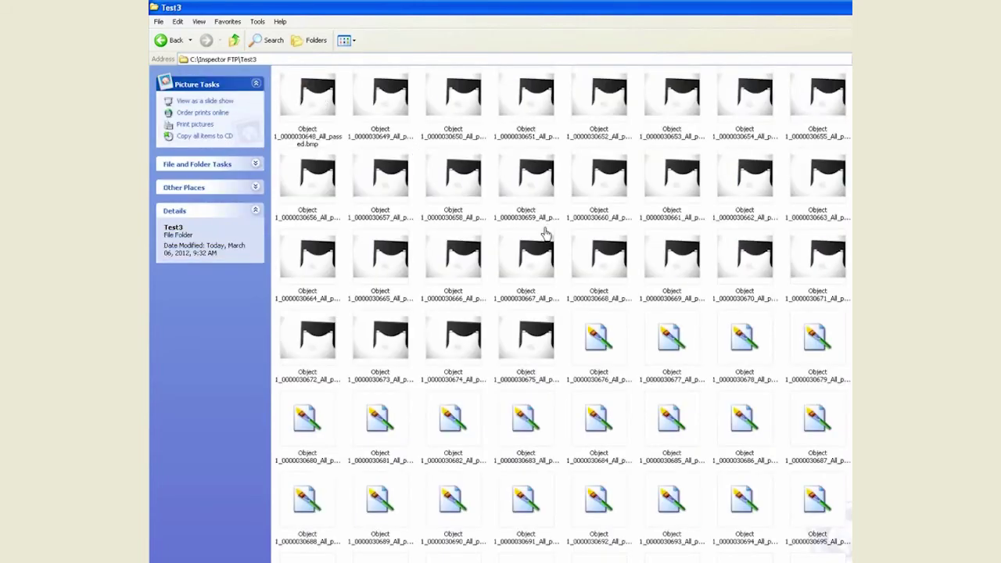
scroll(546, 235, "down", 3)
scroll(545, 234, "down", 15)
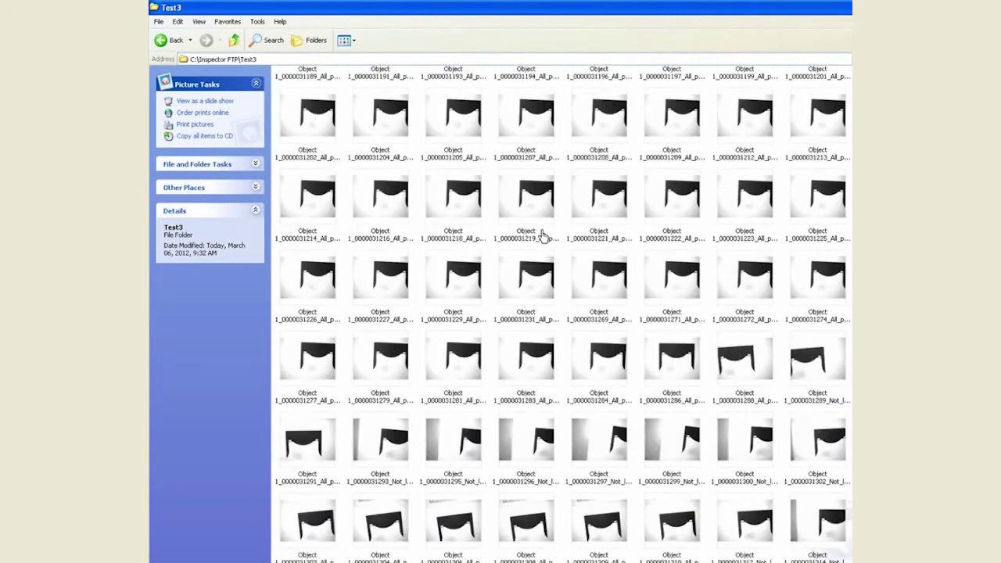
scroll(545, 235, "up", 2)
scroll(544, 235, "up", 15)
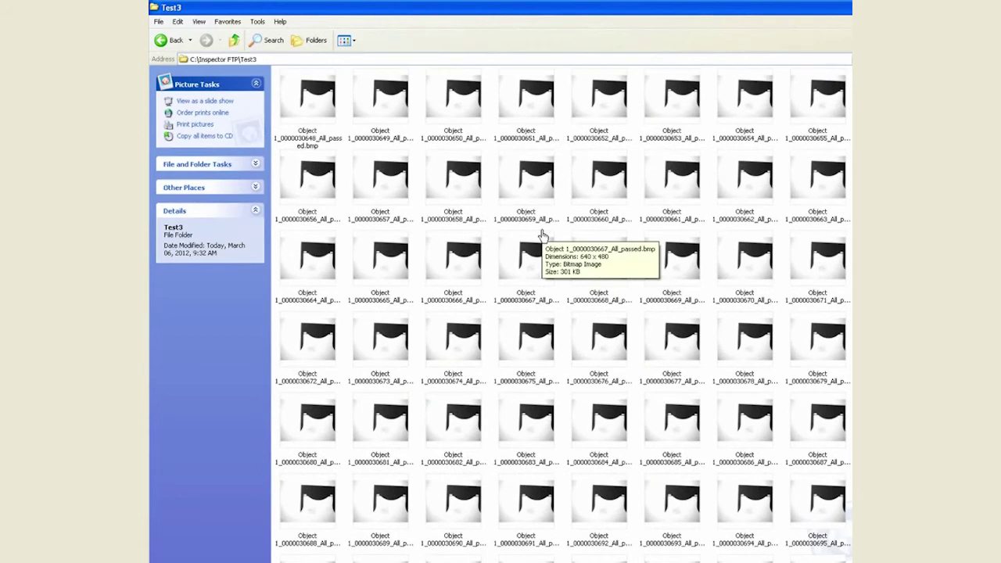